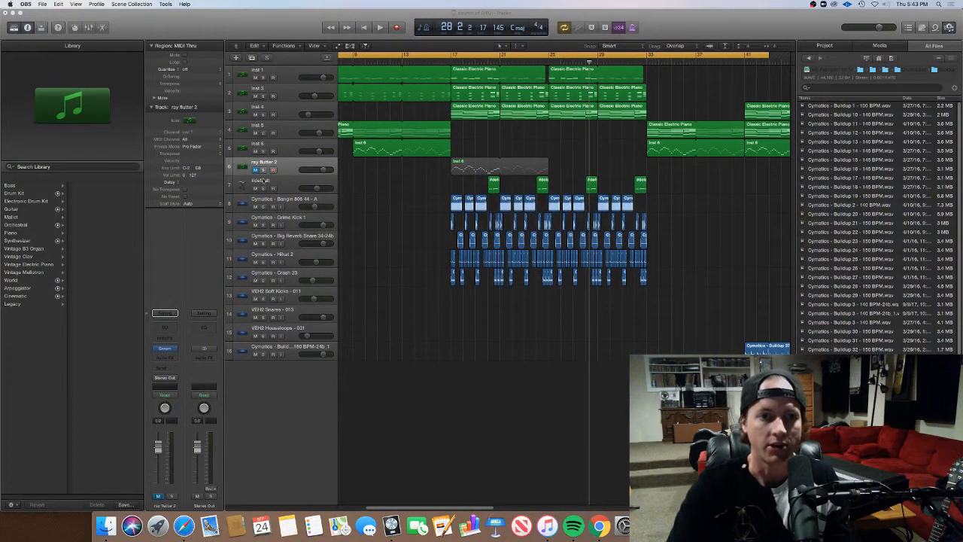
# Duplicate the ray flutter 2 track with its instrument and open Serum on the new track
pyautogui.click(266, 178)
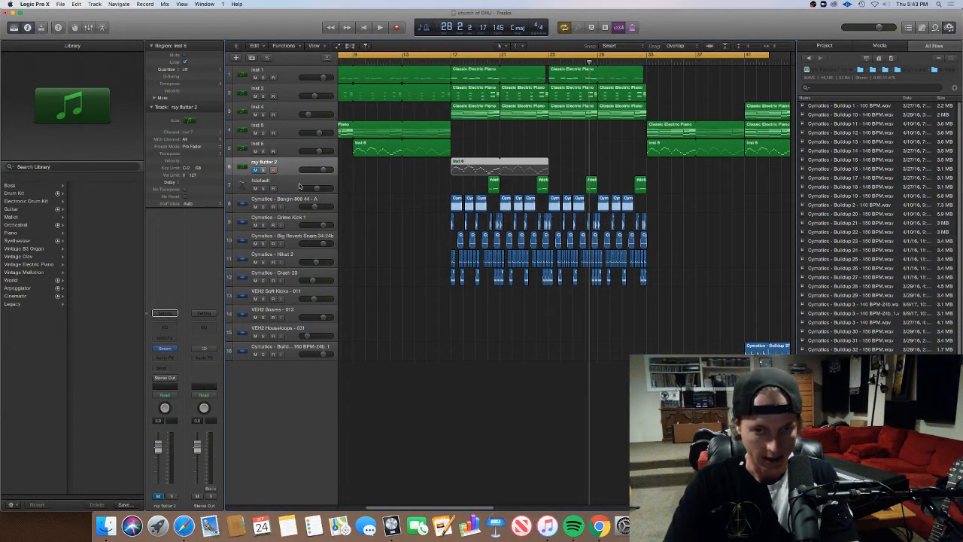
pyautogui.press('super+d')
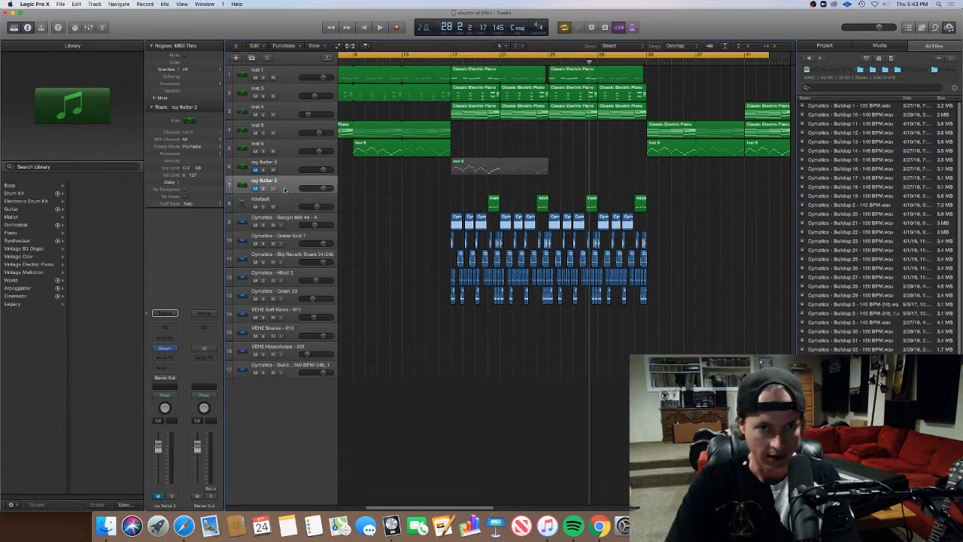
pyautogui.click(165, 349)
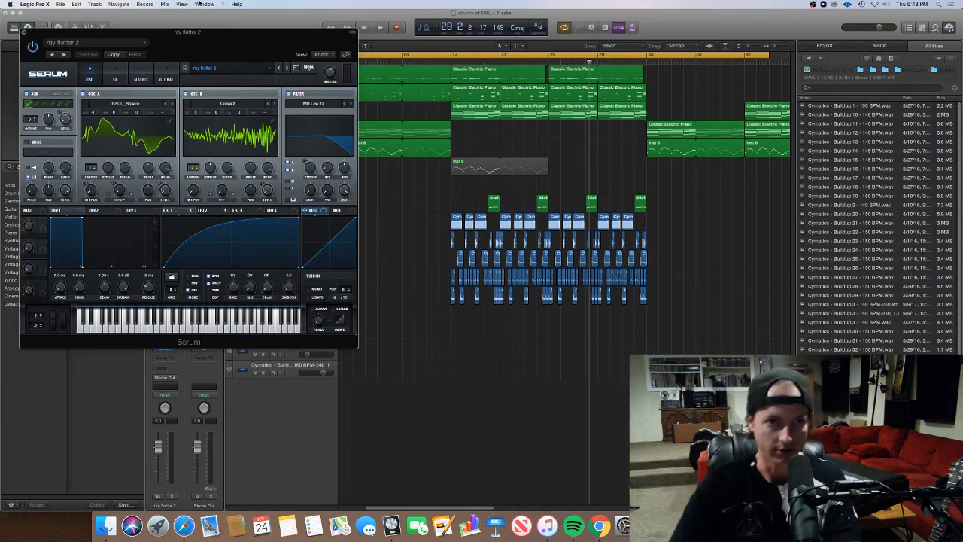
pyautogui.moveTo(188, 33); pyautogui.dragTo(385, 82)
# Reset Serum on the duplicated track to its Init preset and move its window clear of the regions
pyautogui.click(504, 114)
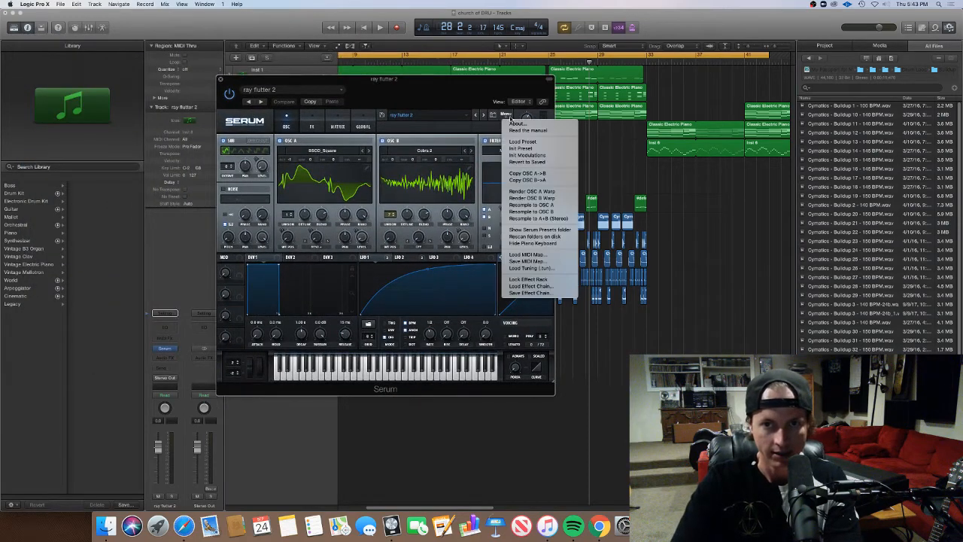
pyautogui.click(435, 90)
pyautogui.moveTo(434, 90); pyautogui.dragTo(515, 284)
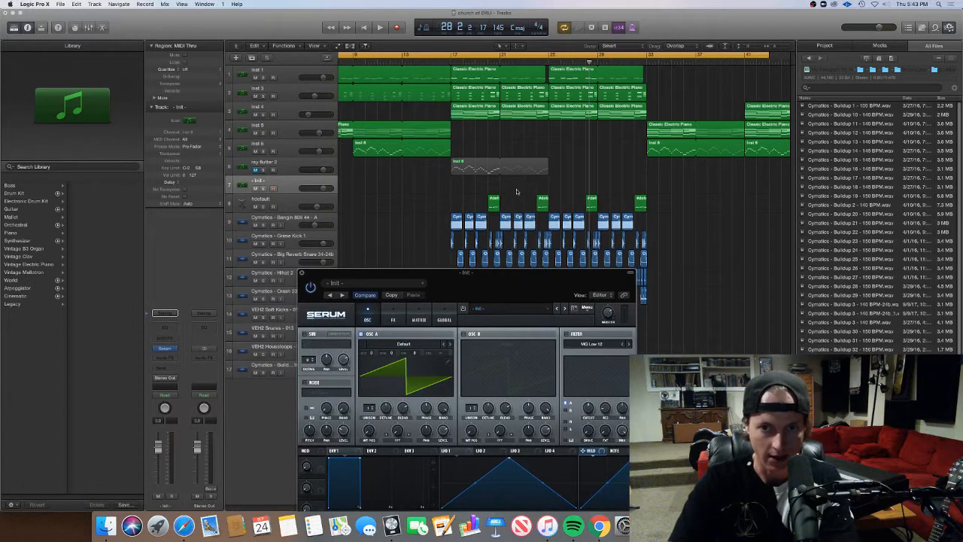
# Examine the whole song arrangement, from the intro at bar 1 through the regions after the drop
pyautogui.click(516, 199)
pyautogui.hscroll(-2, 516, 199)
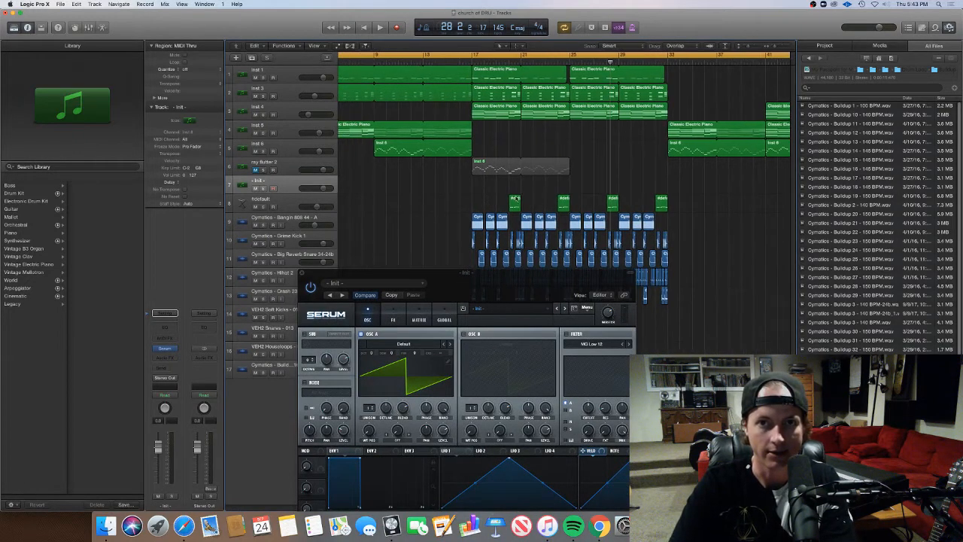
pyautogui.press('super+Left')
pyautogui.hscroll(-2, 516, 199)
pyautogui.hscroll(-1, 516, 198)
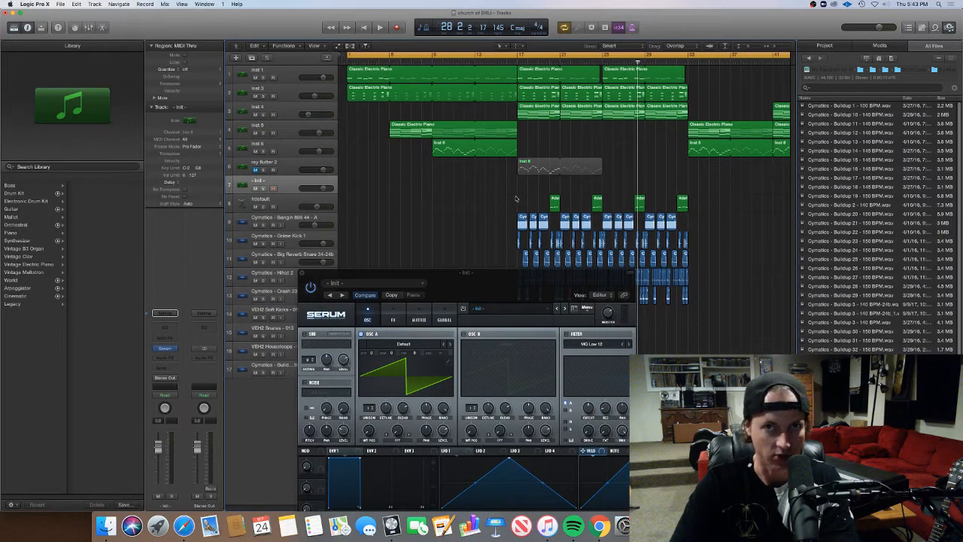
pyautogui.press('super+Left')
pyautogui.press('super+Left')
pyautogui.press('super+Left')
pyautogui.press('super+Right')
pyautogui.press('super+Right')
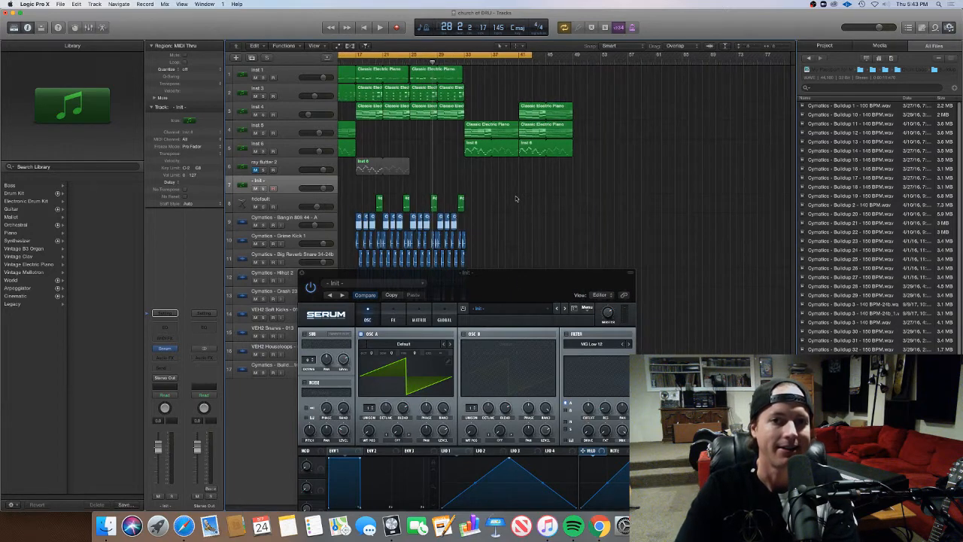
pyautogui.hscroll(-2, 516, 198)
pyautogui.hscroll(-5, 517, 199)
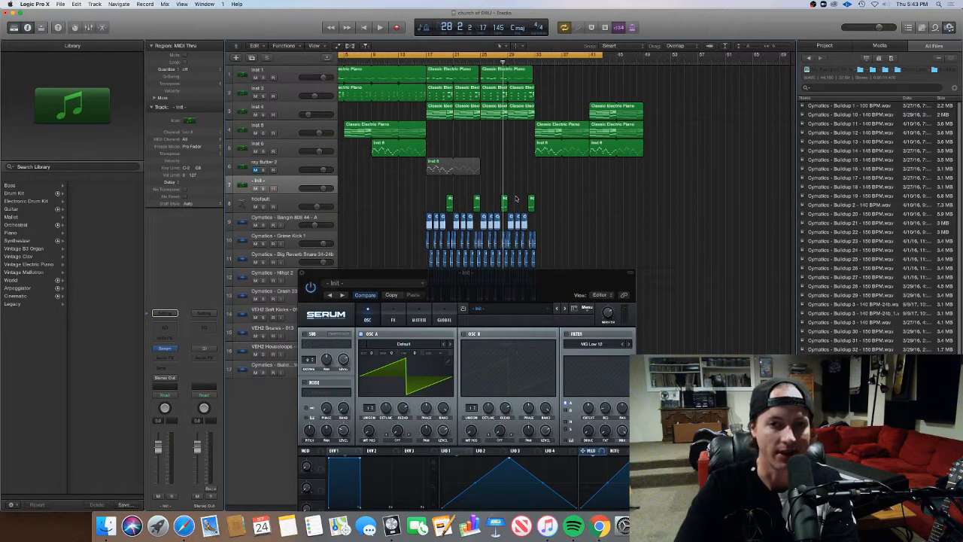
pyautogui.hscroll(-3, 517, 198)
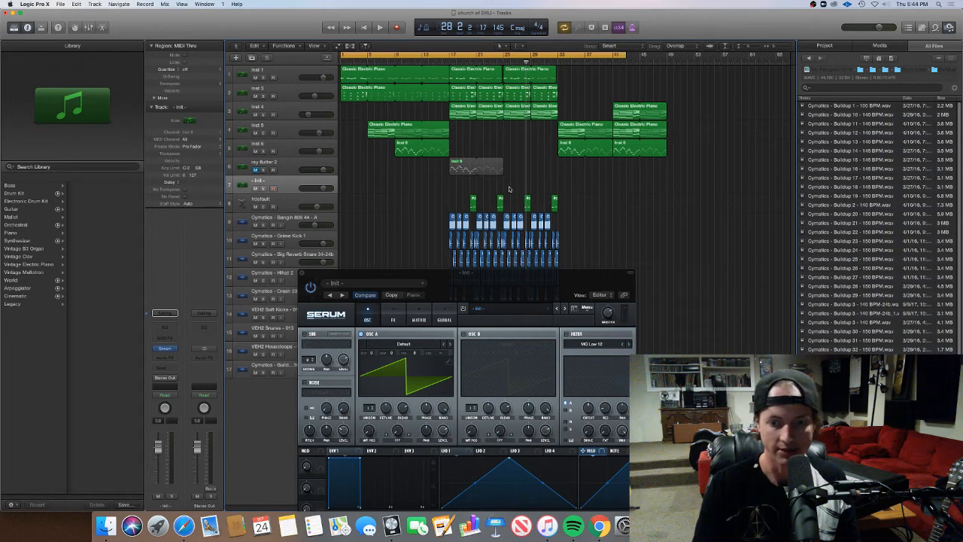
# Play the song from the beginning into the drop, raising the second track's volume slightly and viewing the track automation along the way
pyautogui.press('space')
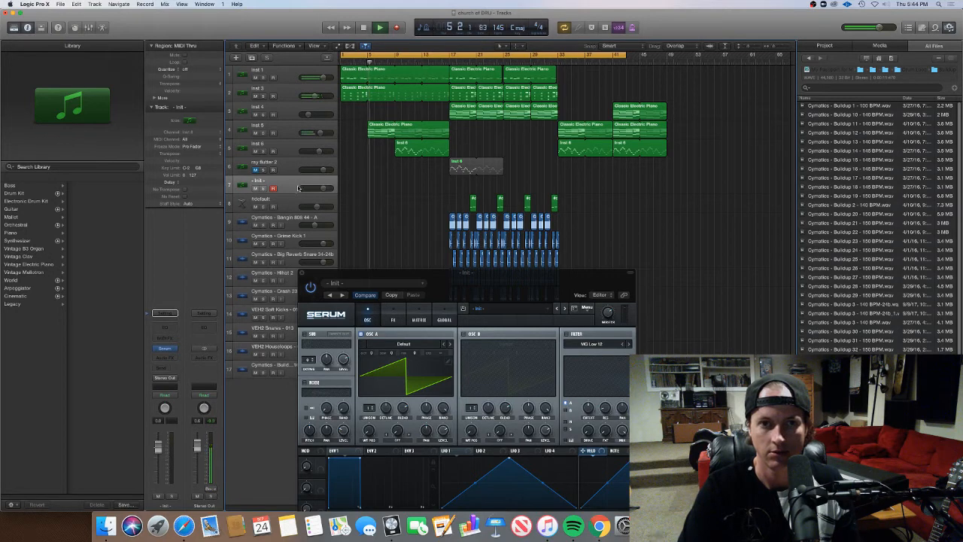
pyautogui.moveTo(317, 97); pyautogui.dragTo(323, 97)
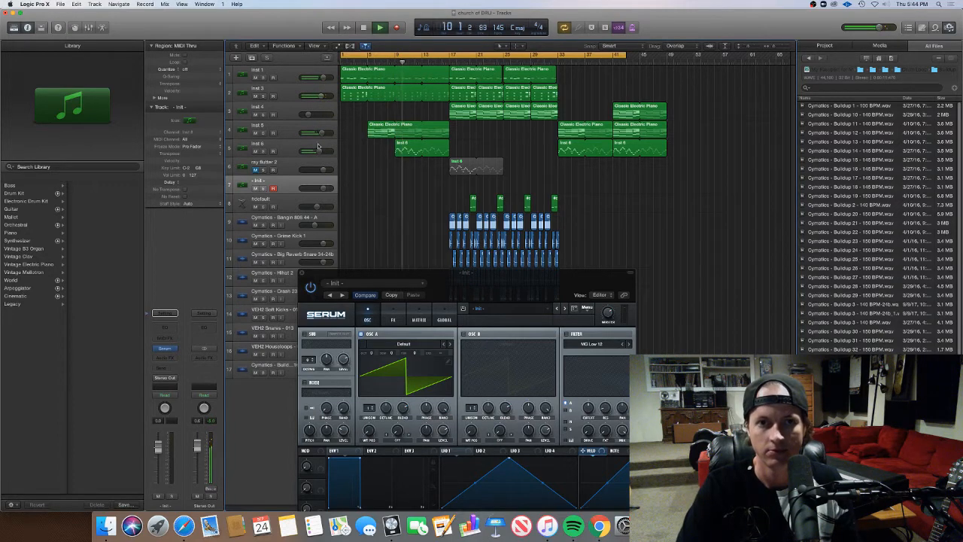
pyautogui.press('a')
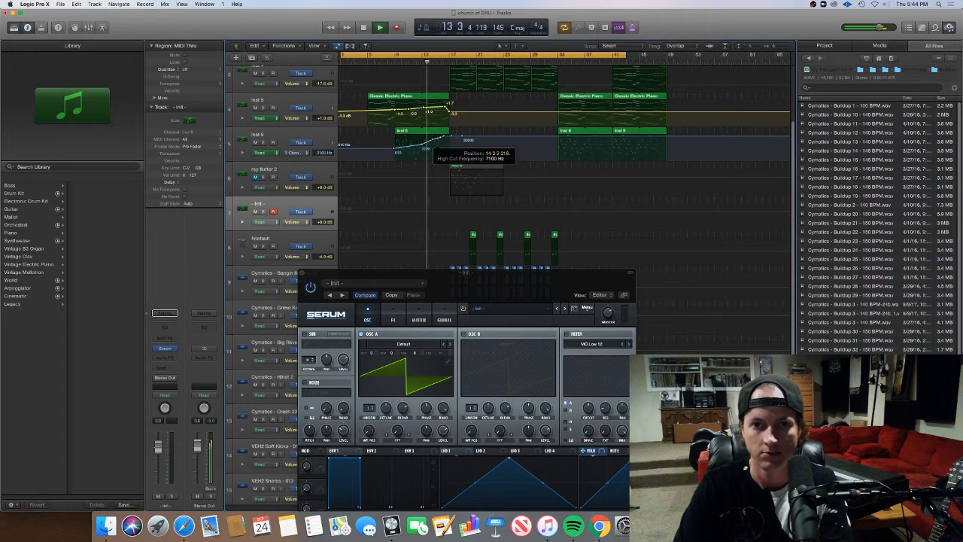
pyautogui.press('a')
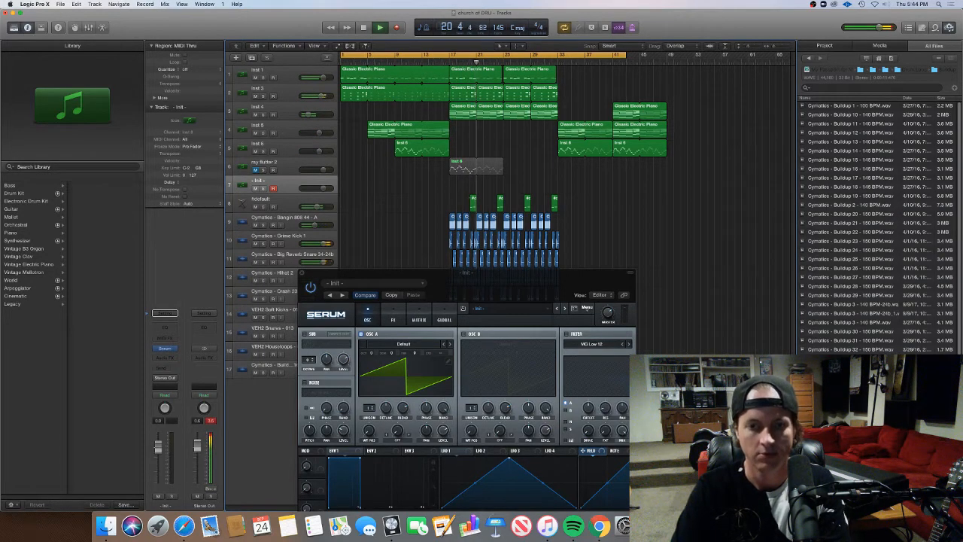
pyautogui.press('space')
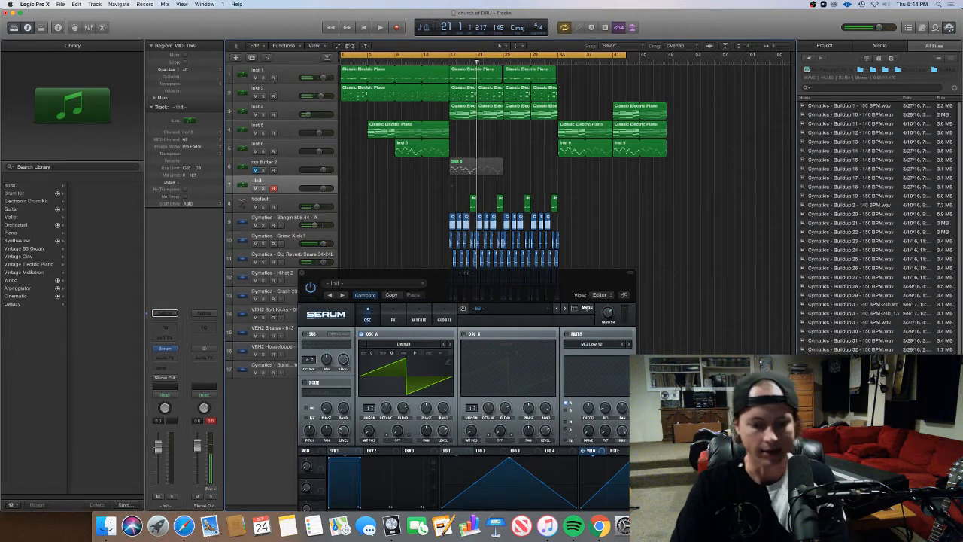
# Create an empty MIDI region on the Init track at bar 17 and lengthen it to four bars
pyautogui.rightClick(451, 185)
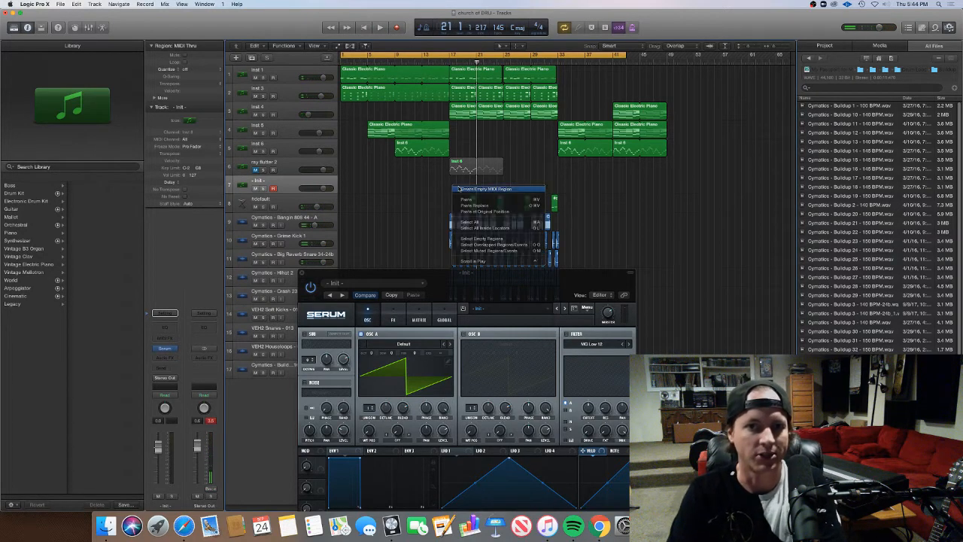
pyautogui.click(456, 189)
pyautogui.moveTo(455, 191); pyautogui.dragTo(478, 192)
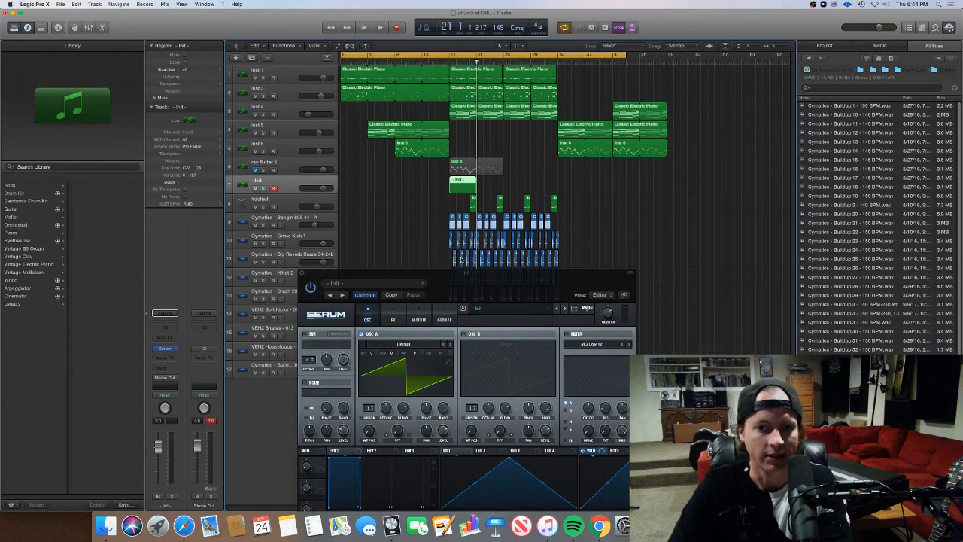
# Open the new Init region for note editing and draw two A3 notes, each about one bar long, across bars 17 and 18
pyautogui.moveTo(474, 299); pyautogui.dragTo(643, 365)
pyautogui.doubleClick(468, 187)
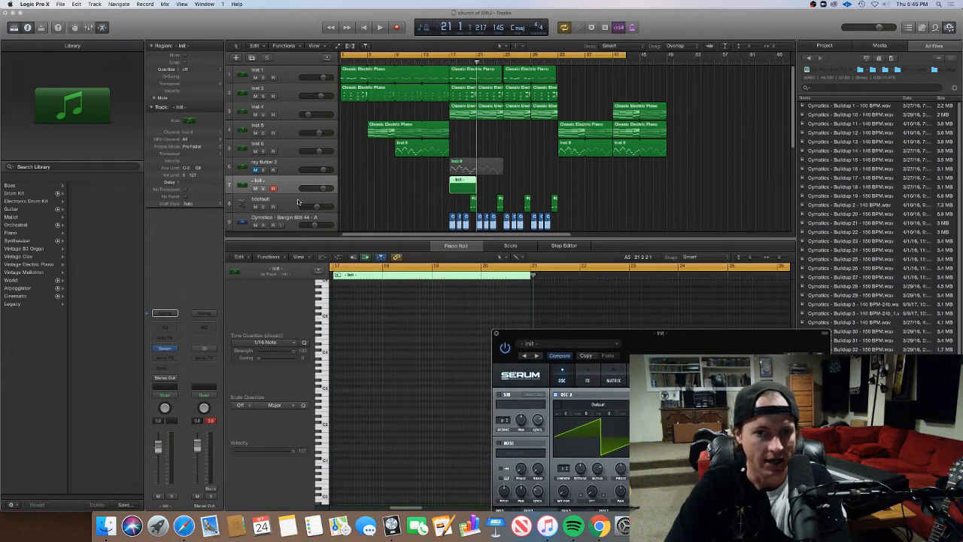
pyautogui.click(444, 197)
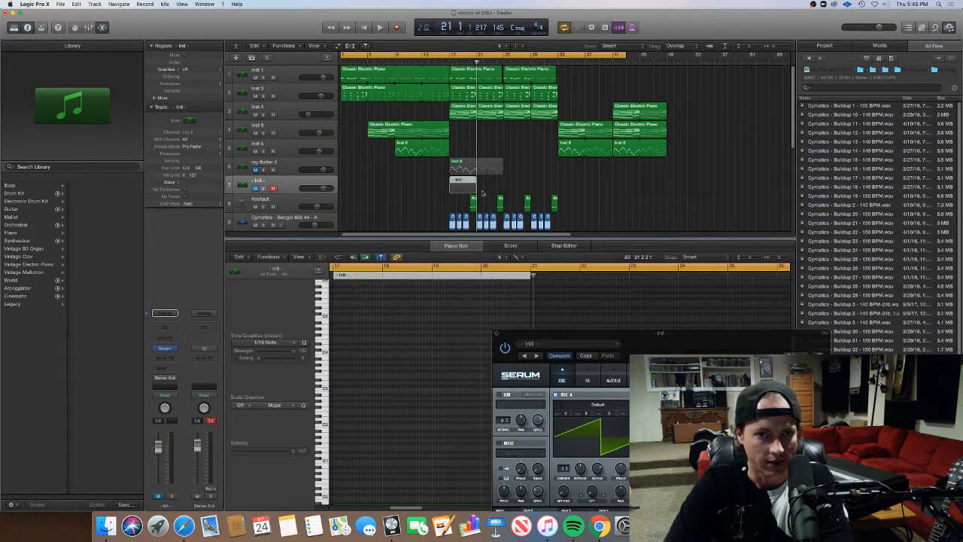
pyautogui.press('e')
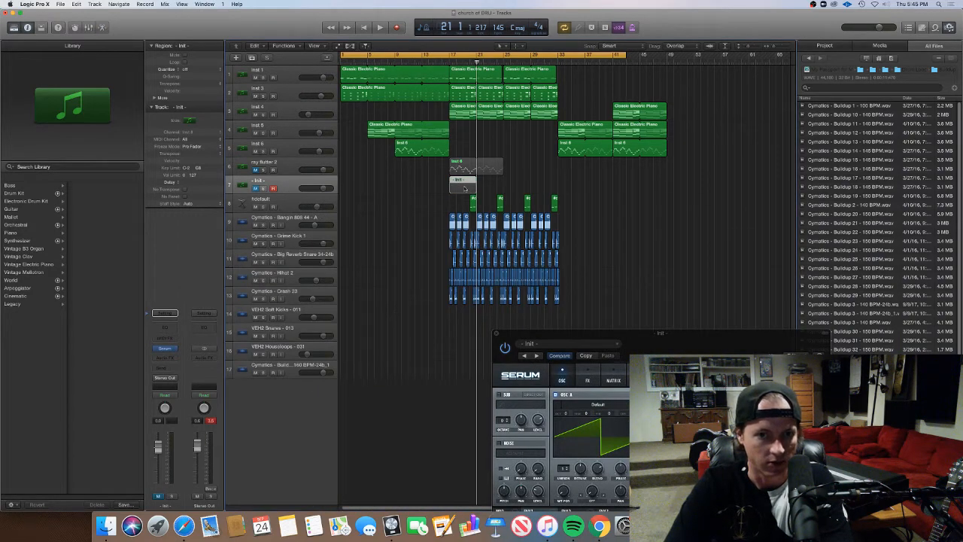
pyautogui.press('e')
pyautogui.click(359, 364)
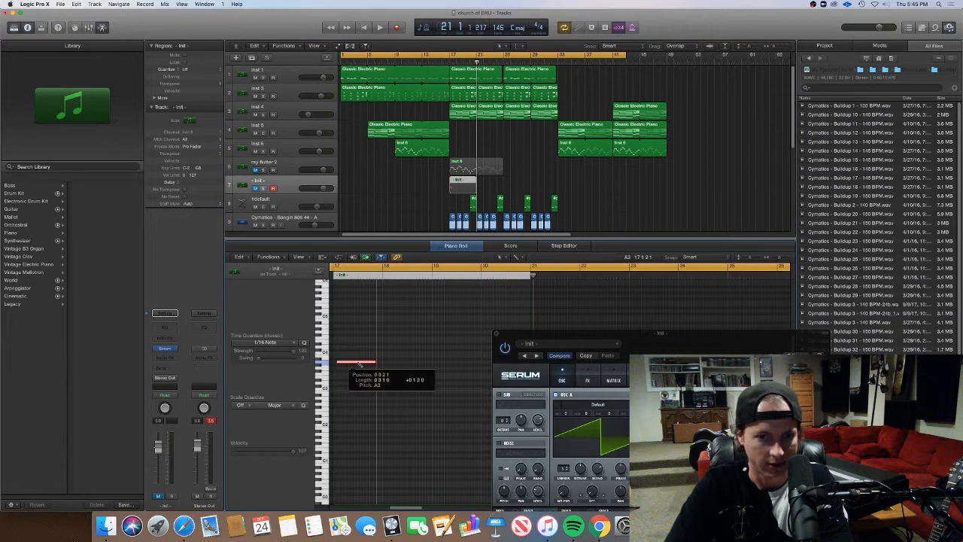
pyautogui.moveTo(359, 365); pyautogui.dragTo(389, 365)
pyautogui.keyDown('super'); pyautogui.click(391, 364); pyautogui.keyUp('super')
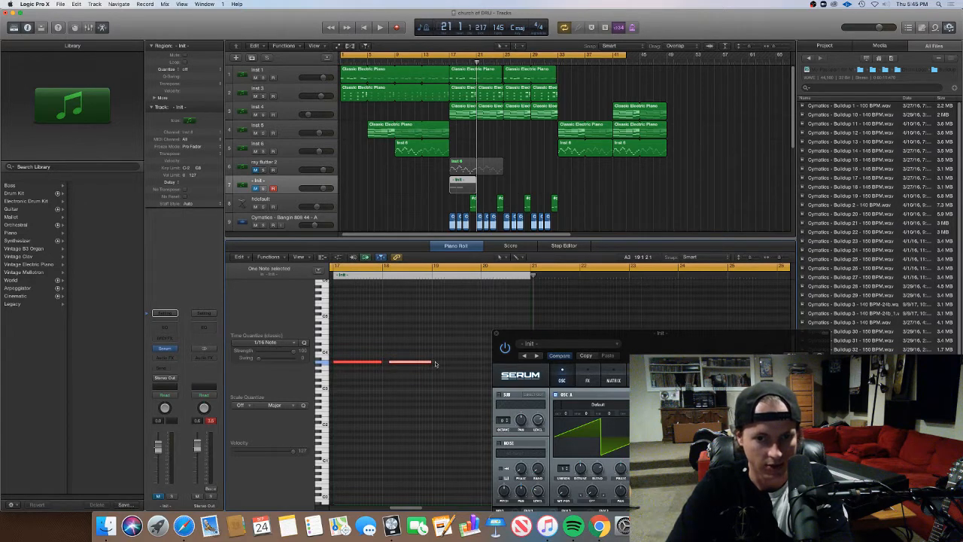
# Add two more A3 notes over bars 19 and 20, and transpose all four notes down one octave
pyautogui.hscroll(2, 435, 365)
pyautogui.keyDown('super'); pyautogui.click(403, 365); pyautogui.keyUp('super')
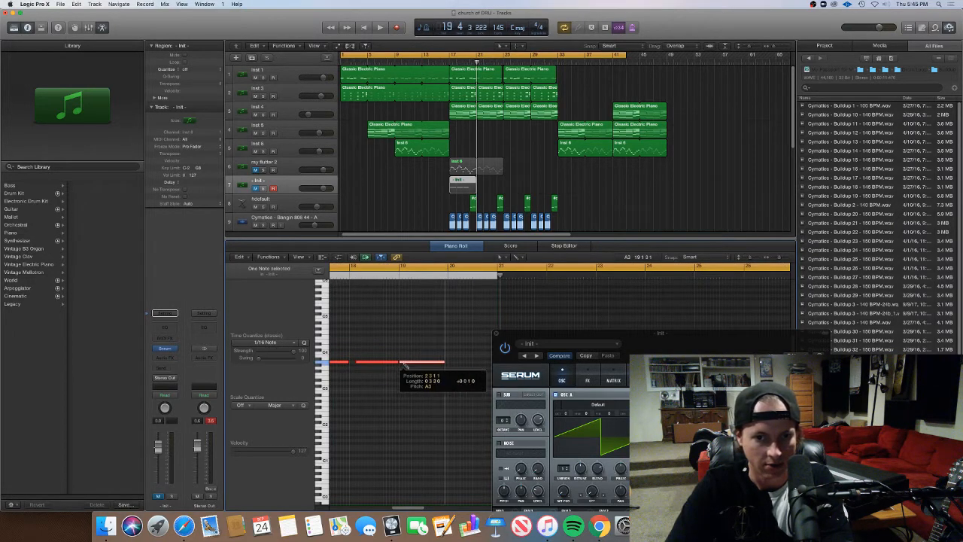
pyautogui.keyDown('super'); pyautogui.click(452, 364); pyautogui.keyUp('super')
pyautogui.moveTo(452, 364); pyautogui.dragTo(406, 363)
pyautogui.hscroll(6, 436, 365)
pyautogui.hscroll(-2, 396, 363)
pyautogui.hscroll(-4, 404, 365)
pyautogui.press('super+Left')
pyautogui.hscroll(-1, 444, 372)
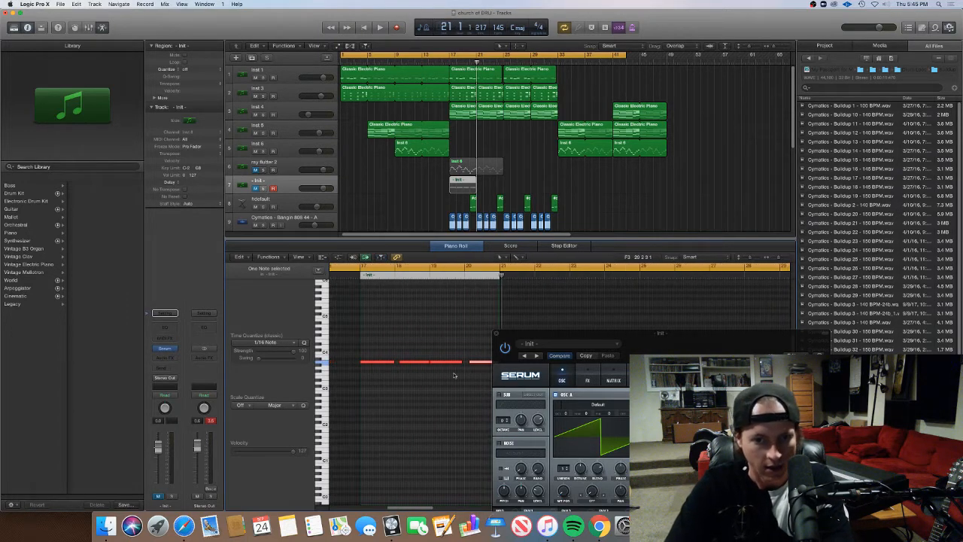
pyautogui.moveTo(476, 379)
pyautogui.mouseDown()
pyautogui.moveTo(370, 356)
pyautogui.moveTo(375, 416)
pyautogui.moveTo(491, 338)
pyautogui.moveTo(477, 365)
pyautogui.moveTo(478, 435)
pyautogui.moveTo(480, 395)
pyautogui.mouseUp()
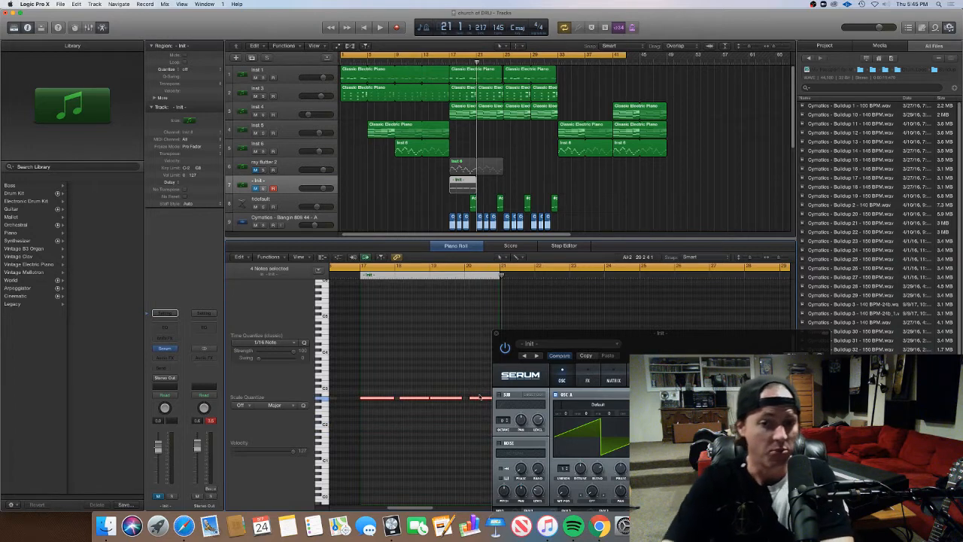
# Unmute and solo the Init track, and set the cycle range to bars 17 to 21
pyautogui.click(255, 188)
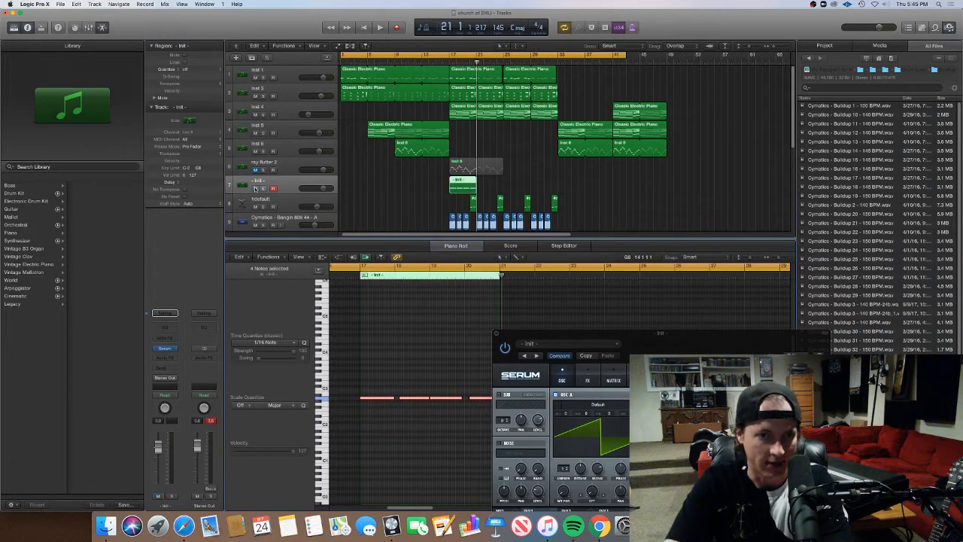
pyautogui.click(263, 188)
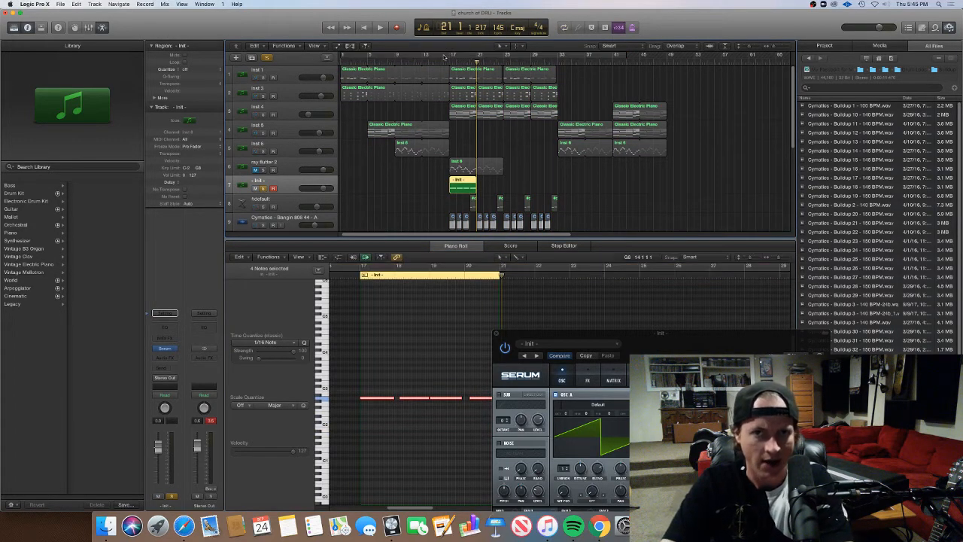
pyautogui.moveTo(450, 57); pyautogui.dragTo(477, 61)
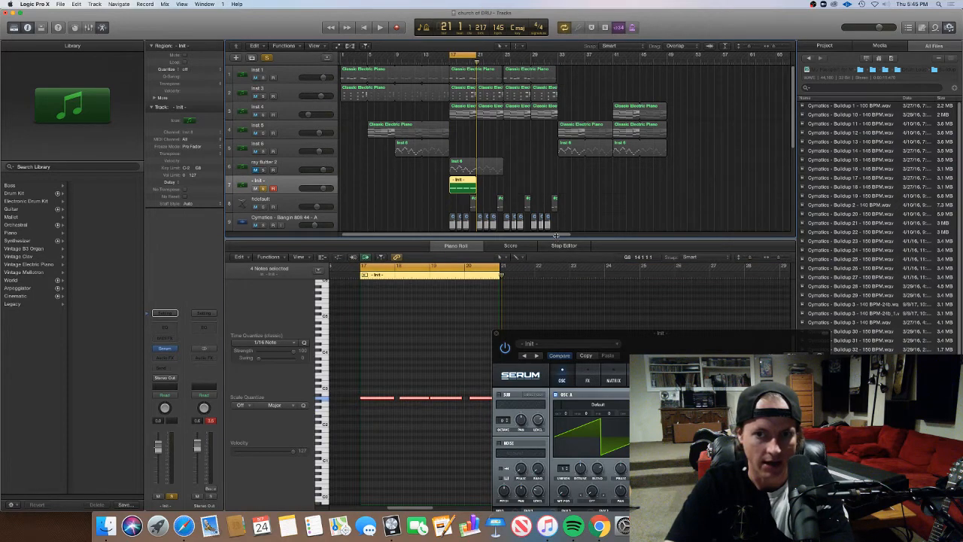
# Load the Xform wavetable from Cymatics - Growl Tables Vol 3 into Serum's oscillator A
pyautogui.moveTo(556, 236); pyautogui.dragTo(556, 154)
pyautogui.moveTo(695, 341); pyautogui.dragTo(557, 113)
pyautogui.click(485, 175)
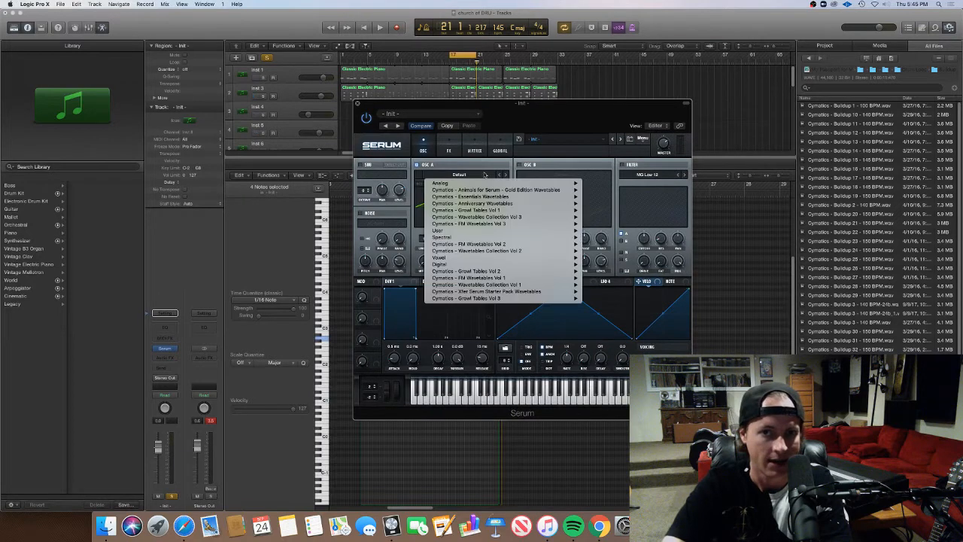
pyautogui.moveTo(511, 226)
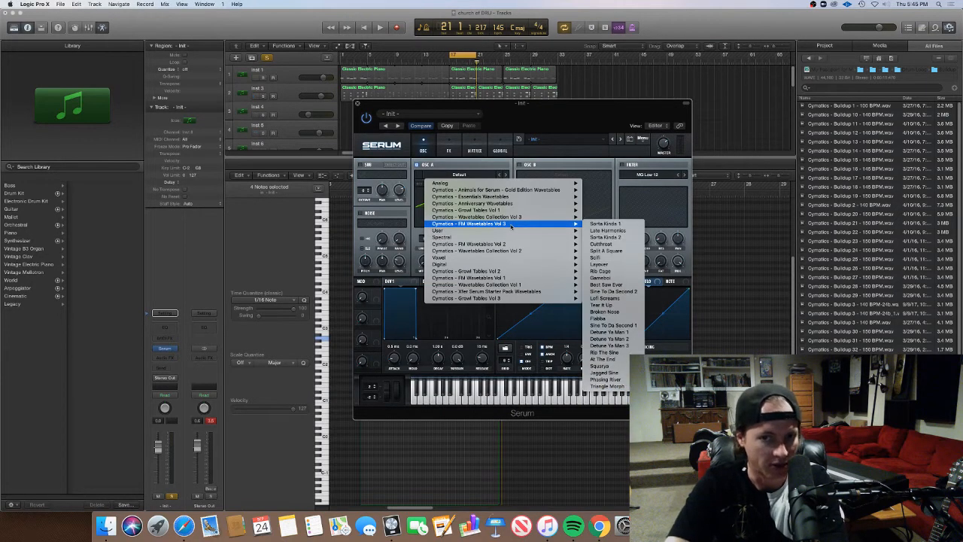
pyautogui.moveTo(521, 300)
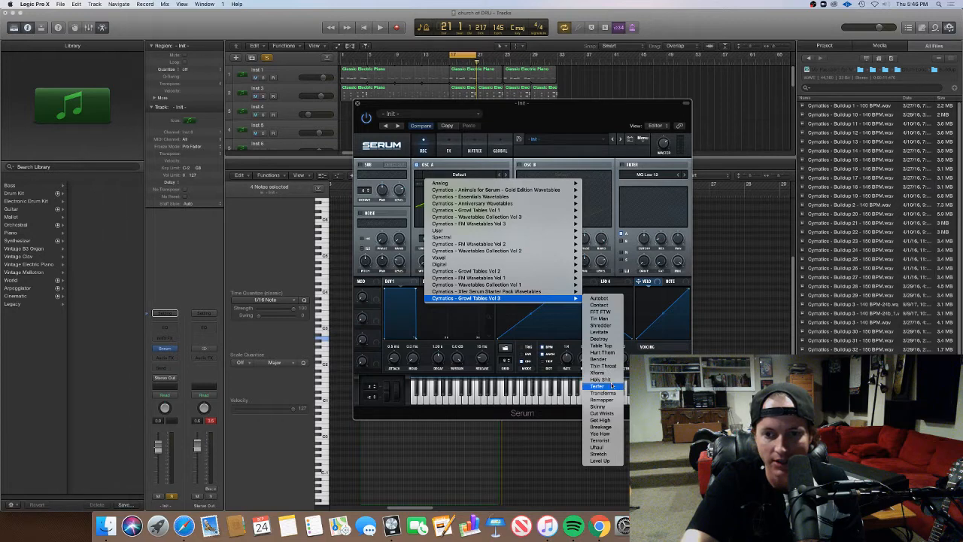
pyautogui.click(598, 373)
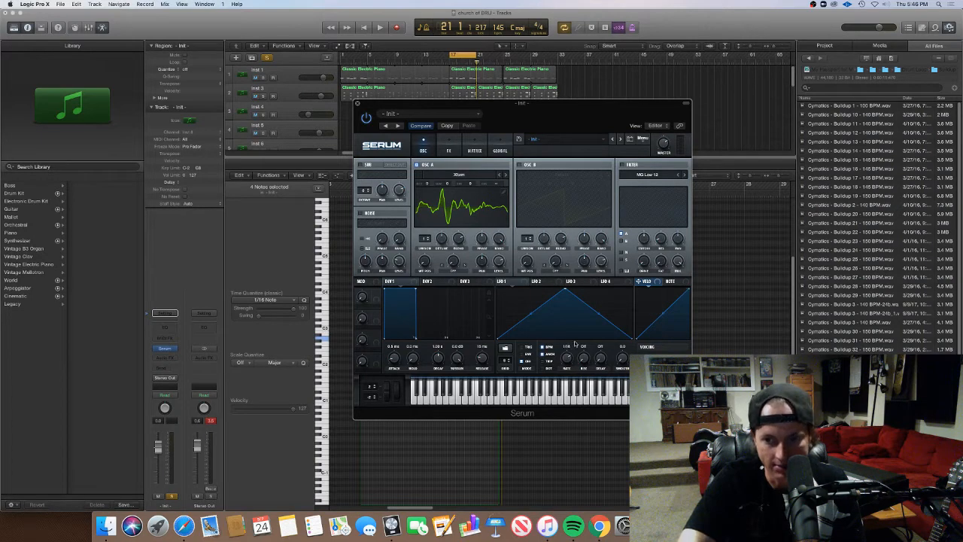
# Set the LFO 1 rate to 2 bar and assign LFO 1 to oscillator A's wavetable position
pyautogui.moveTo(569, 362); pyautogui.dragTo(572, 379)
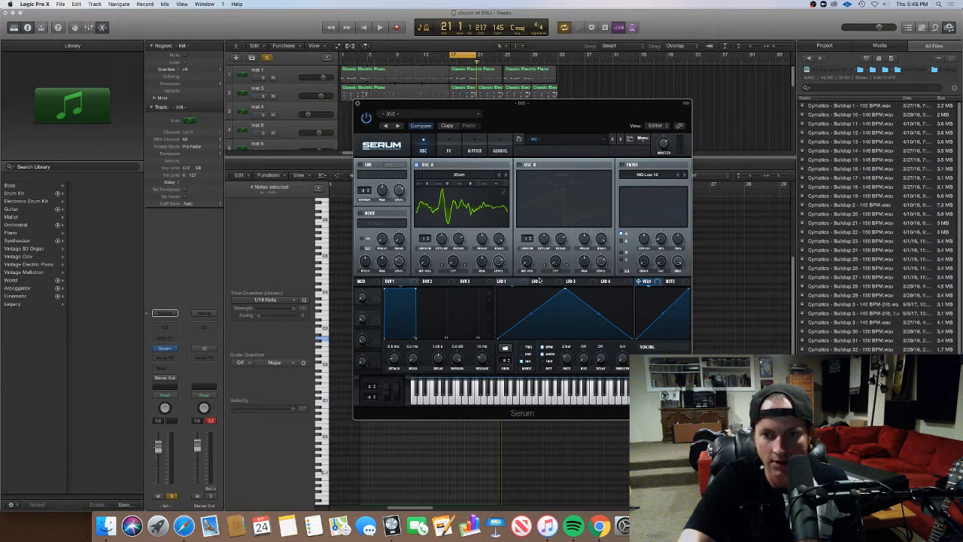
pyautogui.moveTo(501, 281); pyautogui.dragTo(425, 262)
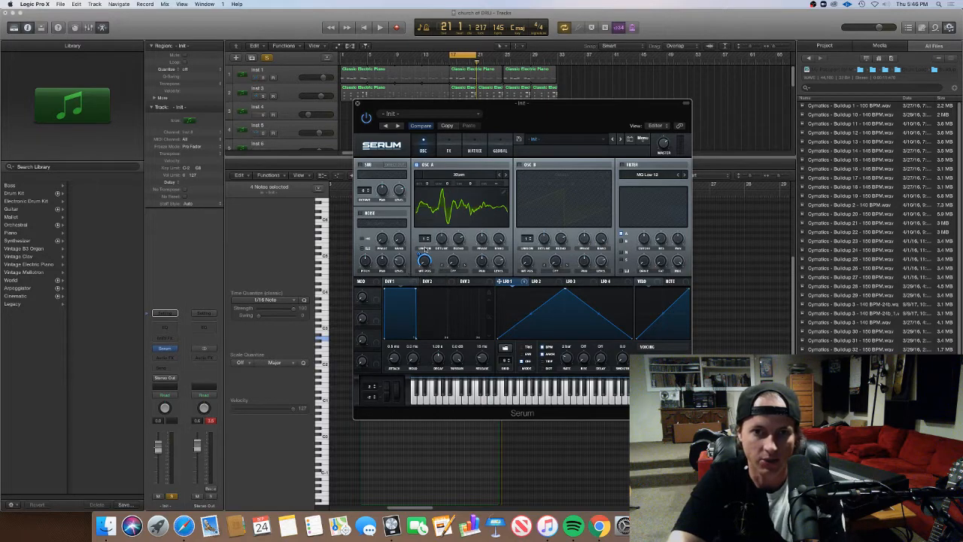
pyautogui.moveTo(399, 107); pyautogui.dragTo(534, 105)
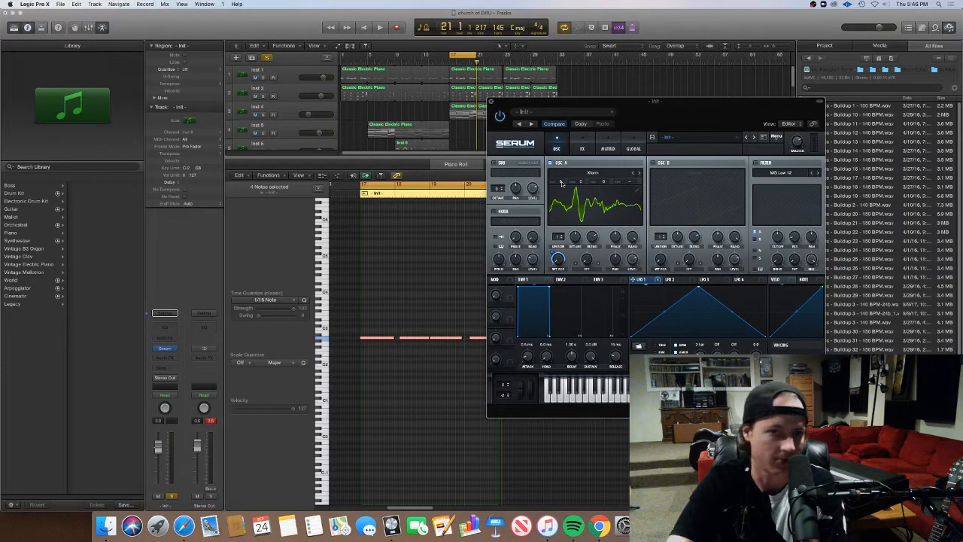
# Lower oscillator A's octave while auditioning the loop, and switch its wavetable display to the 3D view
pyautogui.press('space')
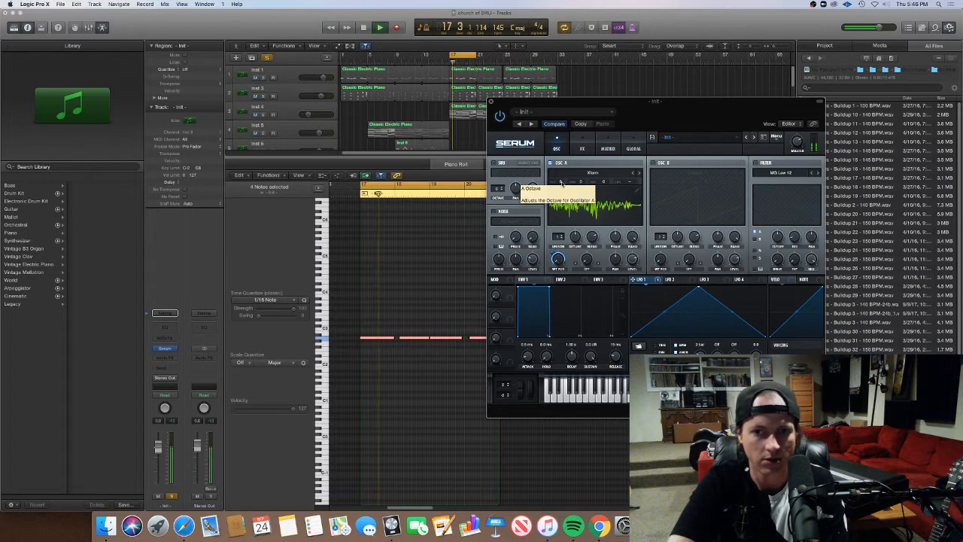
pyautogui.moveTo(561, 183); pyautogui.dragTo(562, 194)
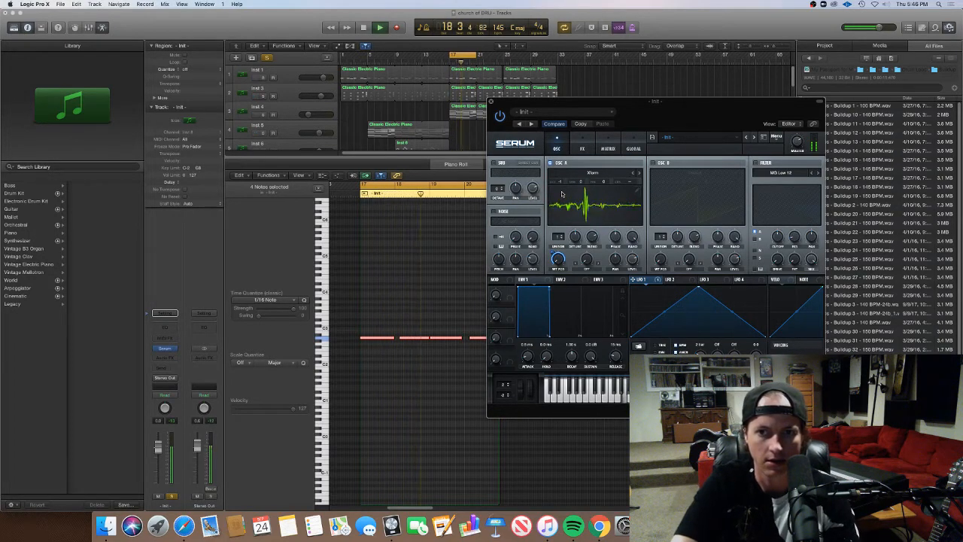
pyautogui.click(562, 194)
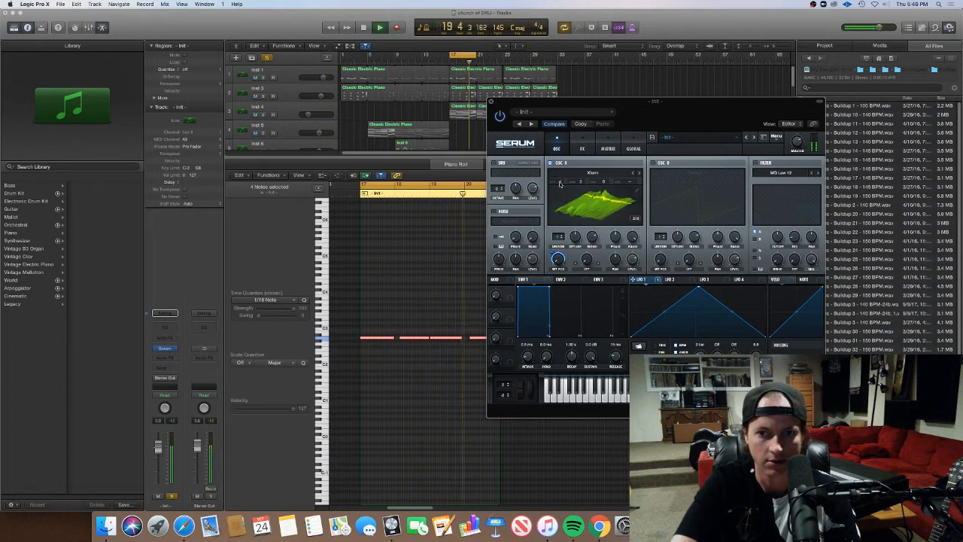
pyautogui.moveTo(561, 182); pyautogui.dragTo(561, 197)
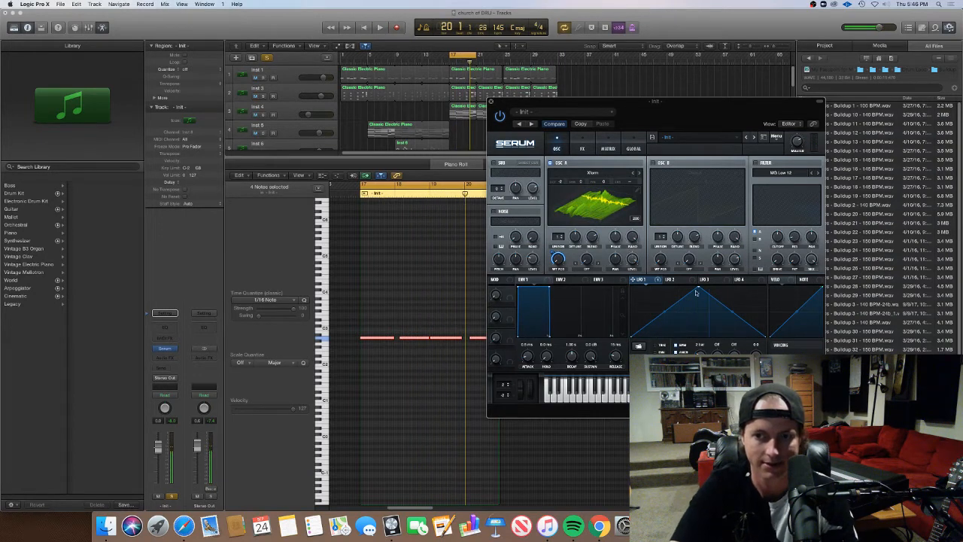
# Redraw the LFO 1 shape as four peaks with a curved first rise
pyautogui.moveTo(690, 284); pyautogui.dragTo(650, 284)
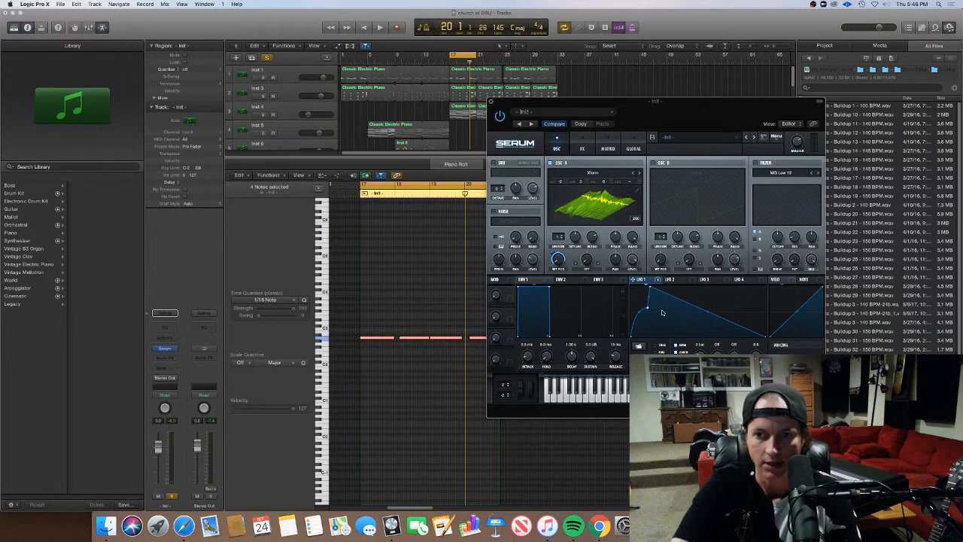
pyautogui.moveTo(661, 332); pyautogui.dragTo(661, 332)
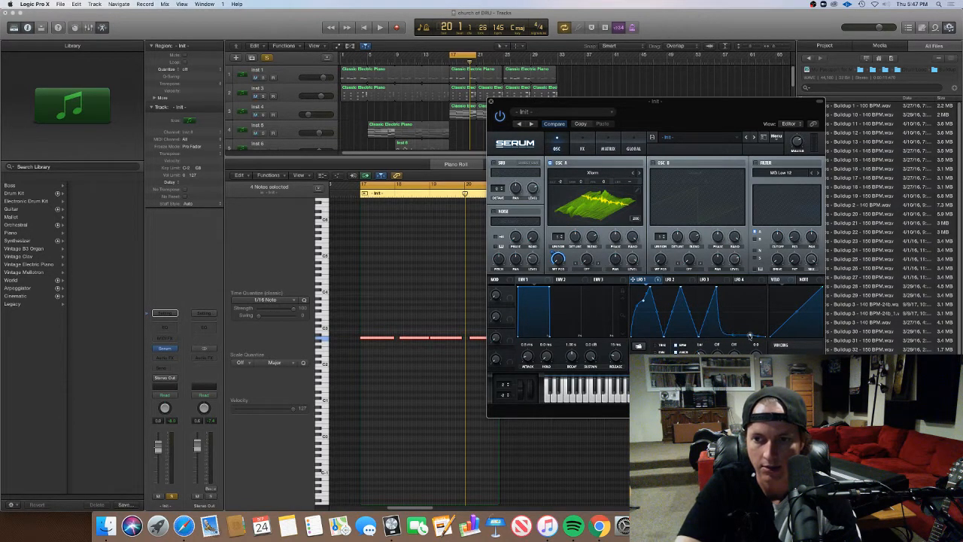
pyautogui.moveTo(749, 336)
pyautogui.mouseDown()
pyautogui.moveTo(746, 283)
pyautogui.moveTo(738, 328)
pyautogui.mouseUp()
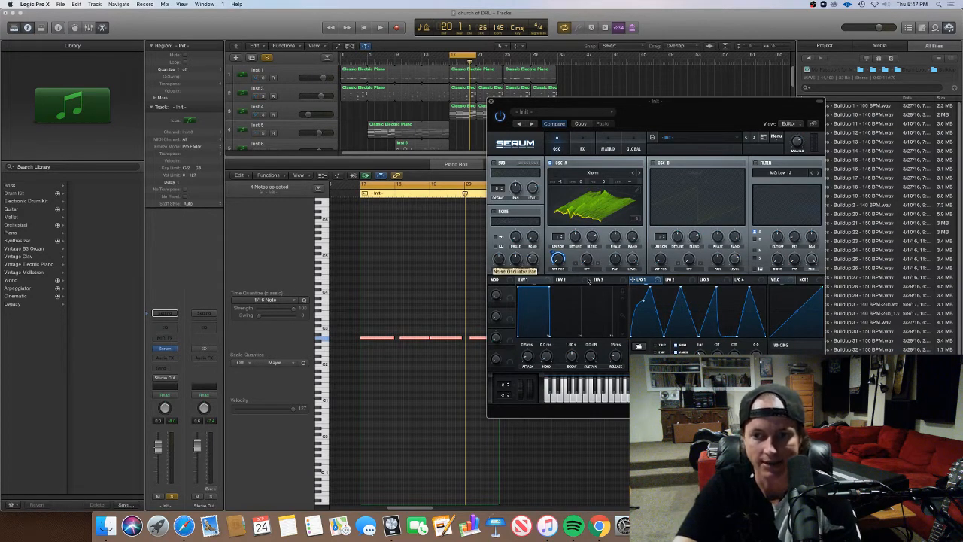
# Set the LFO 1 rate to 4 bar and curve the segments around its second peak while auditioning the loop
pyautogui.press('space')
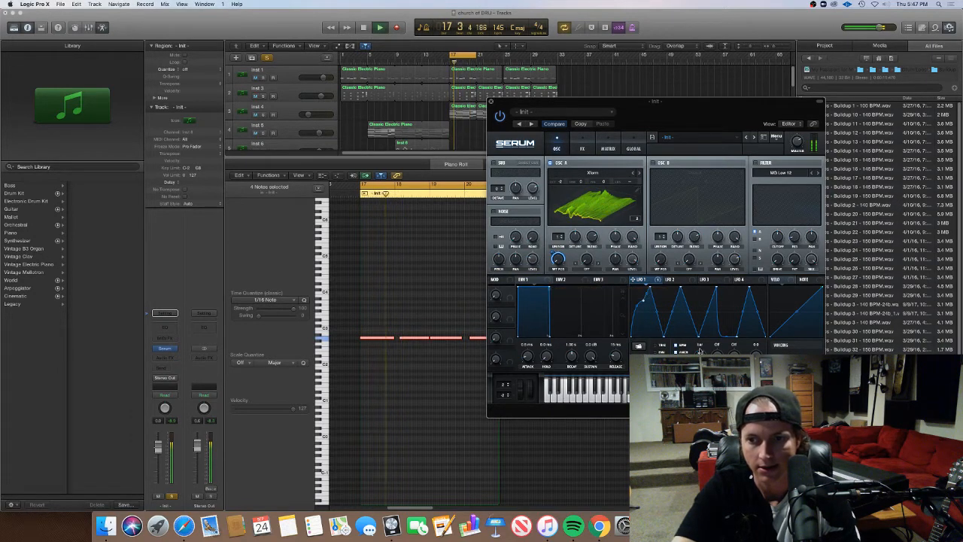
pyautogui.press('space')
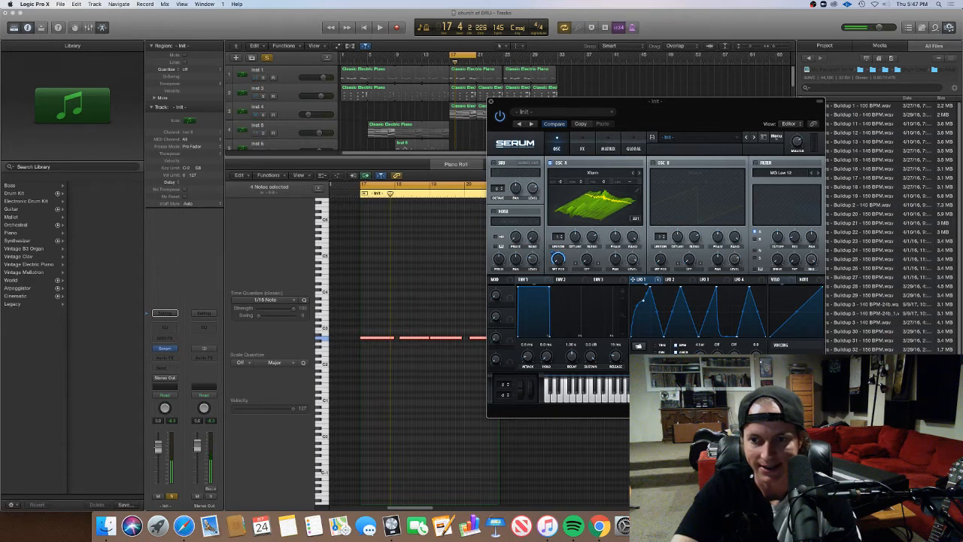
pyautogui.press('space')
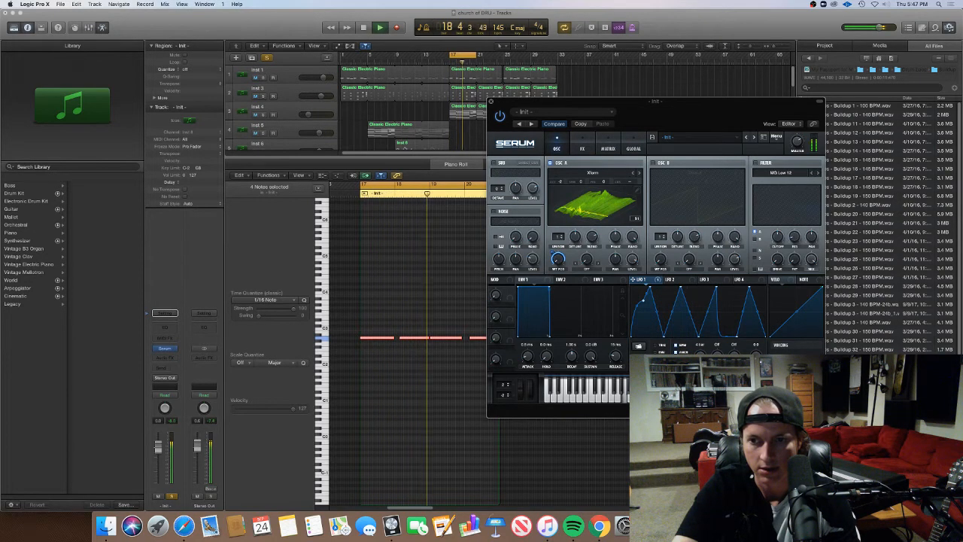
pyautogui.press('space')
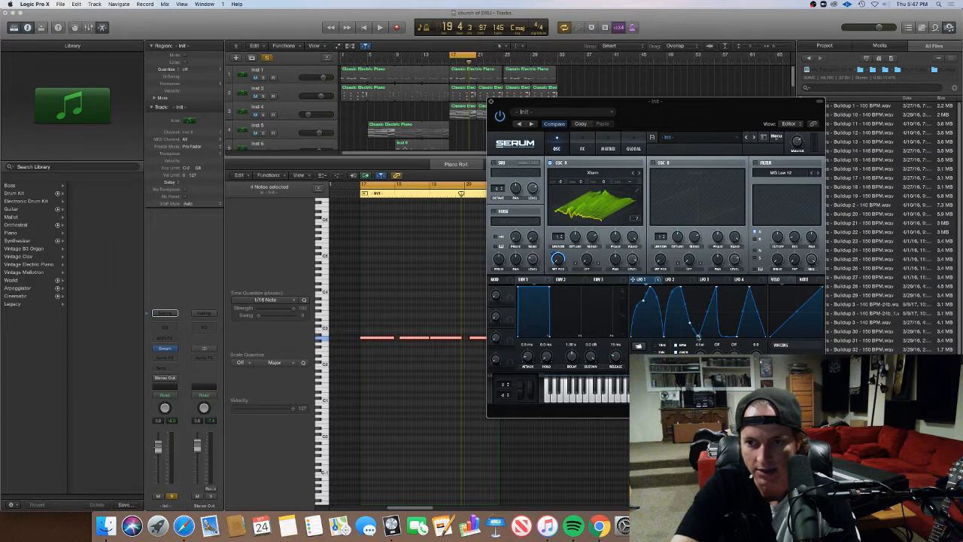
pyautogui.press('space')
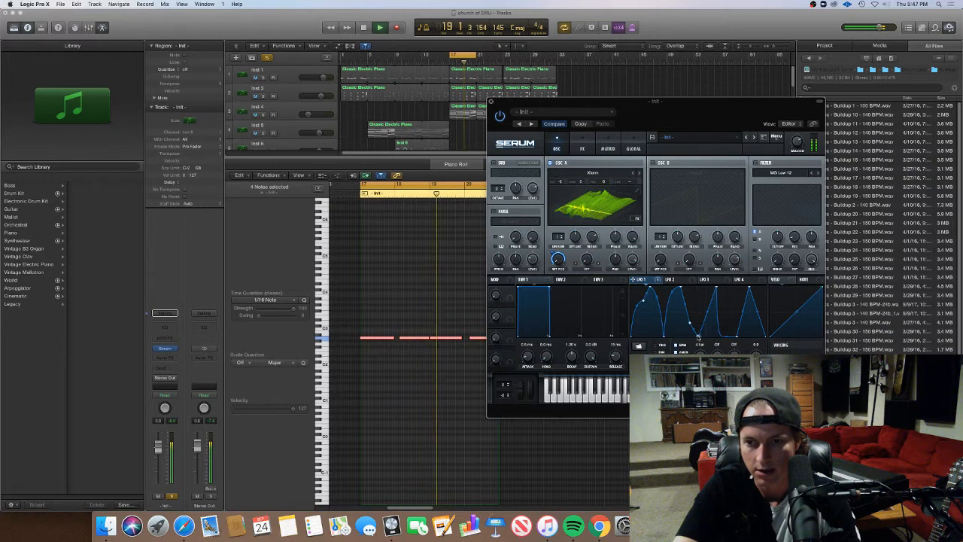
pyautogui.press('space')
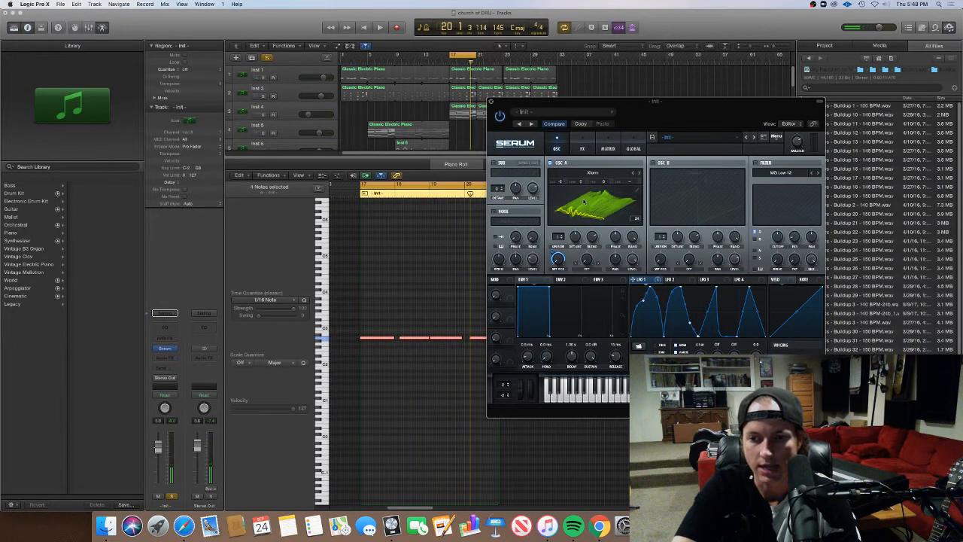
# Load a ready-made multi-peak shape preset into LFO 1 and play the loop
pyautogui.click(639, 347)
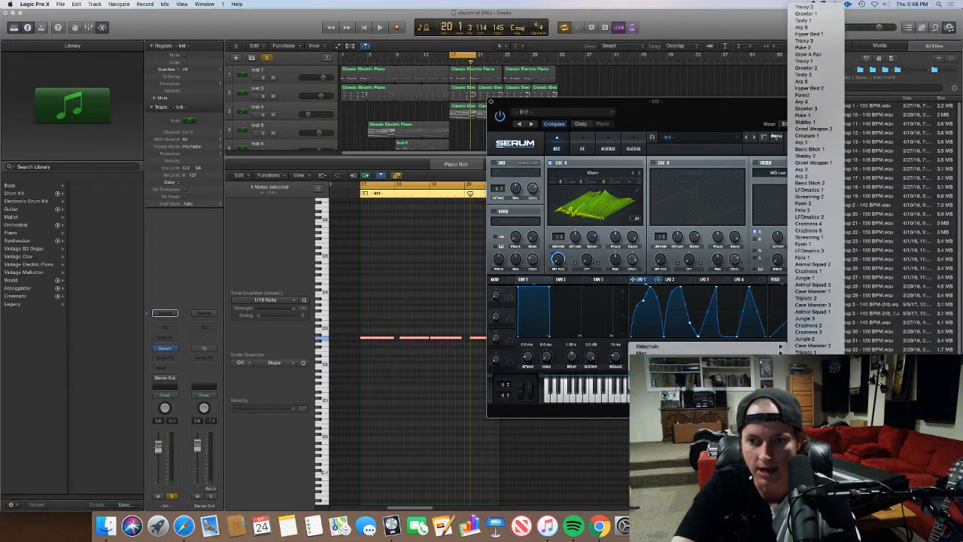
pyautogui.click(810, 392)
pyautogui.press('space')
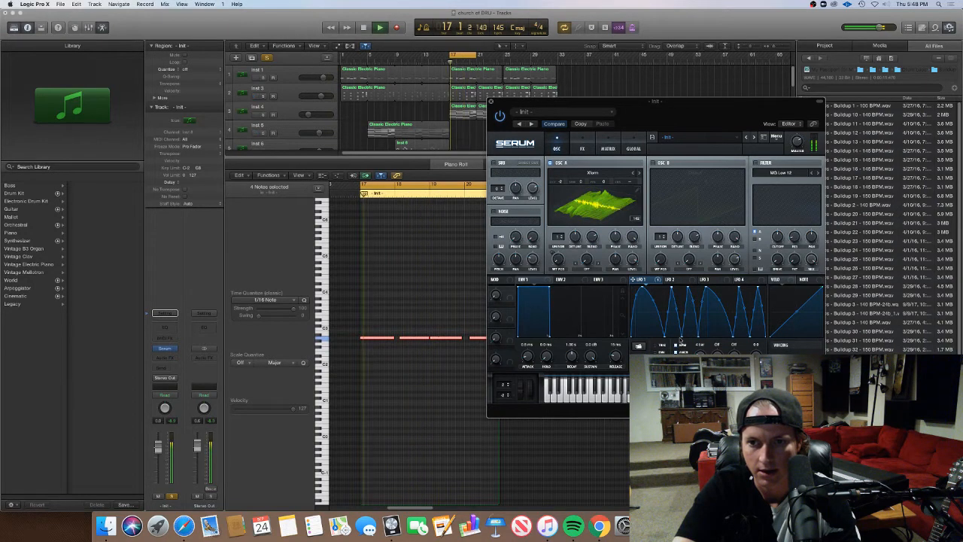
# Audition the neighbouring wavetables in oscillator A during playback and settle on Tarfar
pyautogui.moveTo(557, 259)
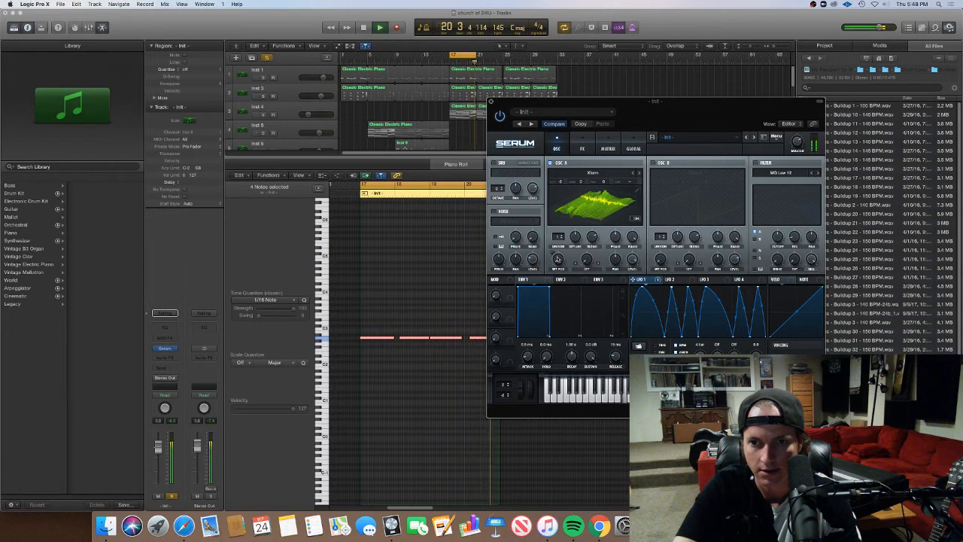
pyautogui.press('space')
pyautogui.press('space')
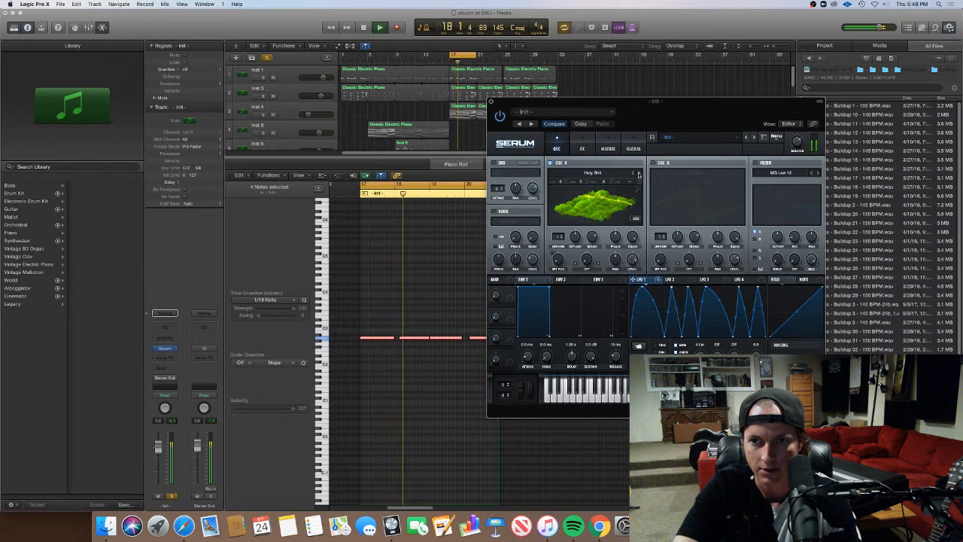
pyautogui.click(639, 174)
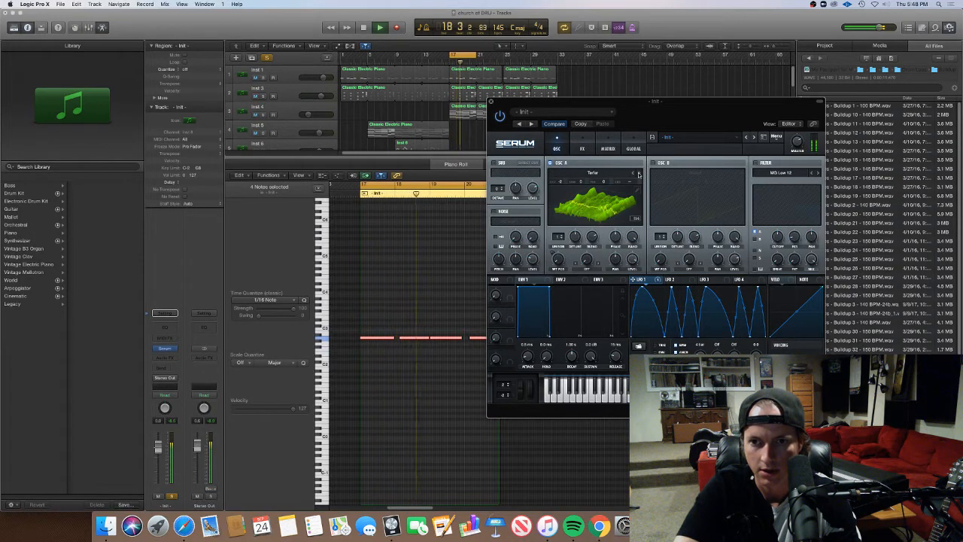
pyautogui.click(639, 173)
pyautogui.click(638, 174)
pyautogui.click(632, 174)
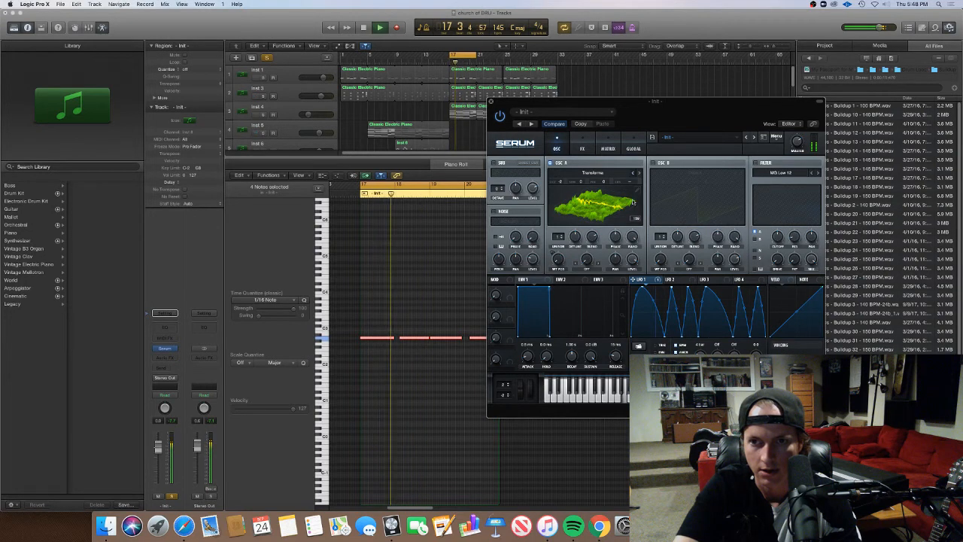
# Modulate oscillator A's wavetable position with LFO 1 over a partial range and audition the result
pyautogui.press('space')
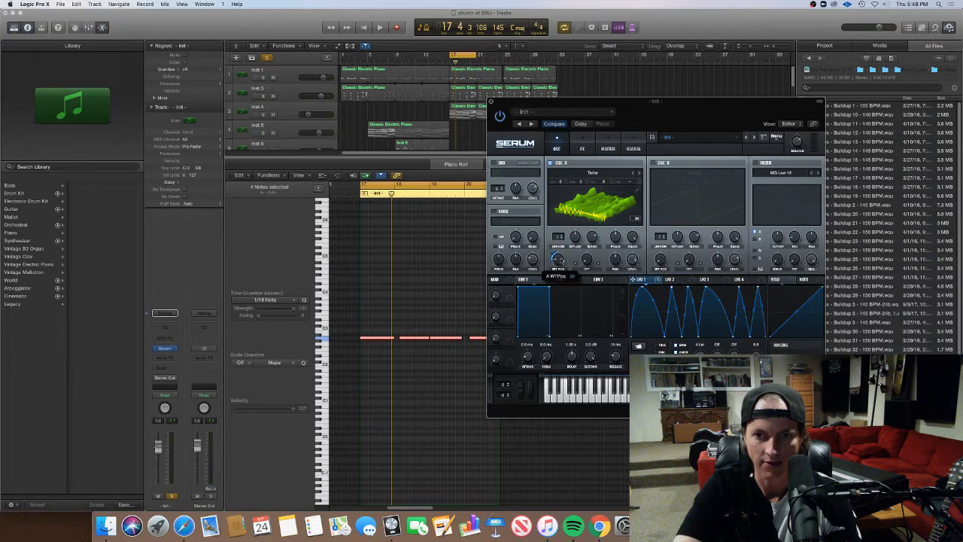
pyautogui.press('space')
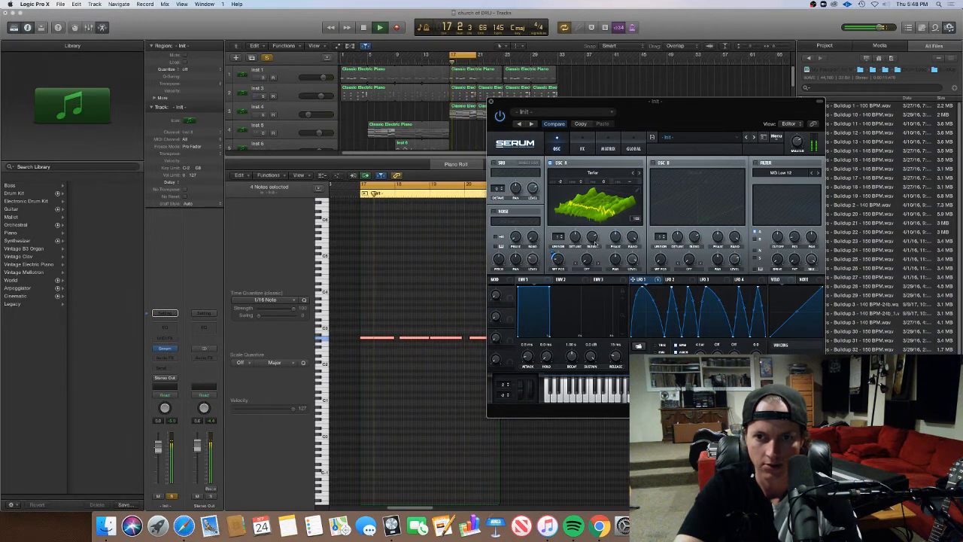
pyautogui.press('space')
# Set oscillator A's warp mode to Bend - and assign LFO 1 to the warp amount
pyautogui.click(592, 271)
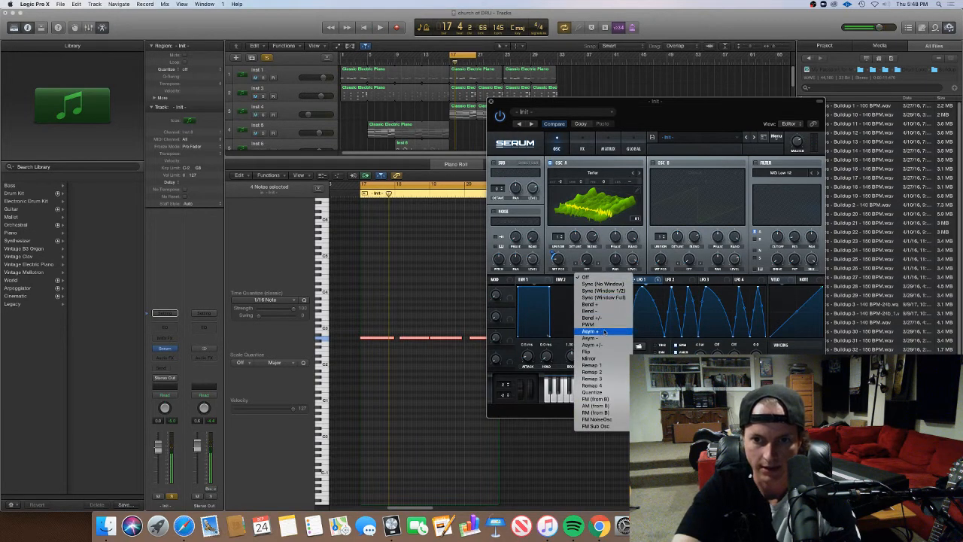
pyautogui.click(604, 311)
pyautogui.press('space')
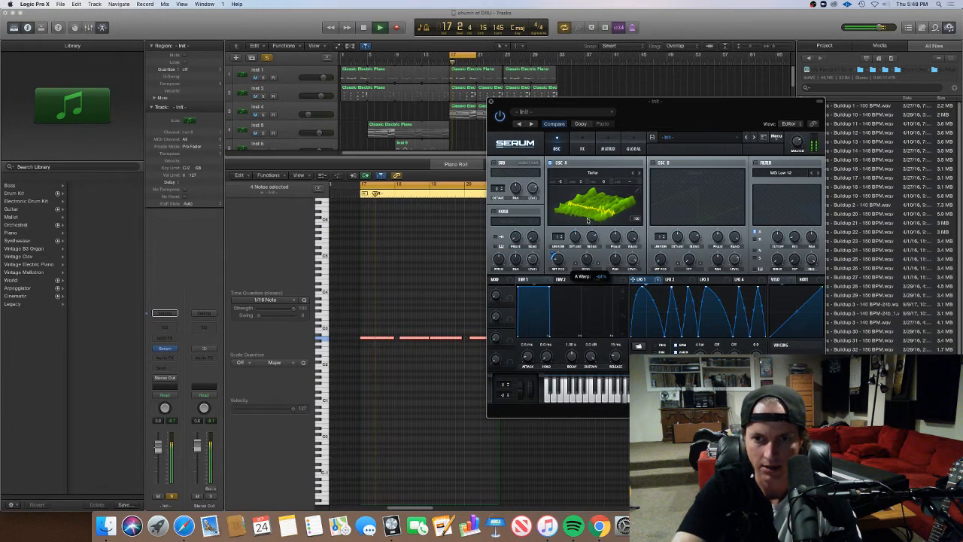
pyautogui.moveTo(633, 279); pyautogui.dragTo(586, 261)
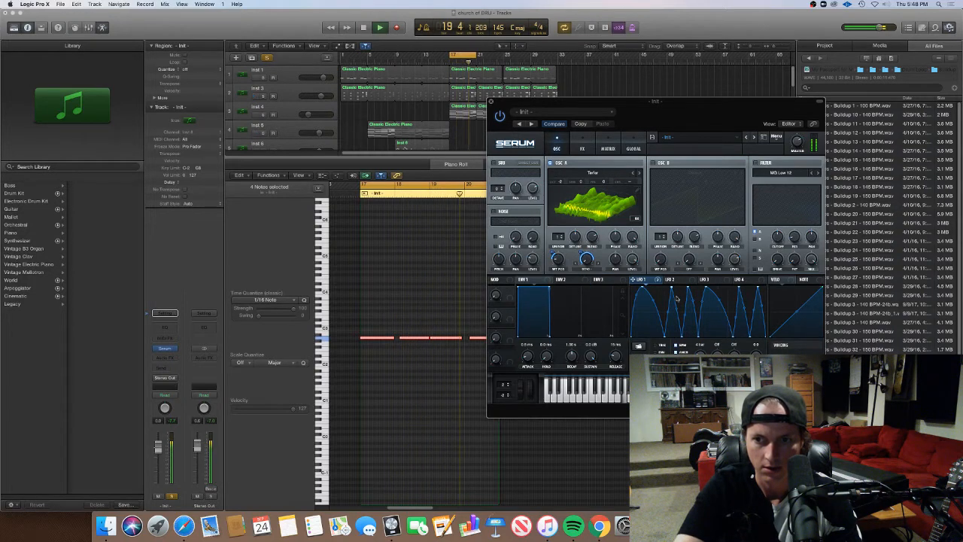
# Reshape LFO 1 by widening its second peak and lowering the last two, and adjust oscillator A's warp amount
pyautogui.press('space')
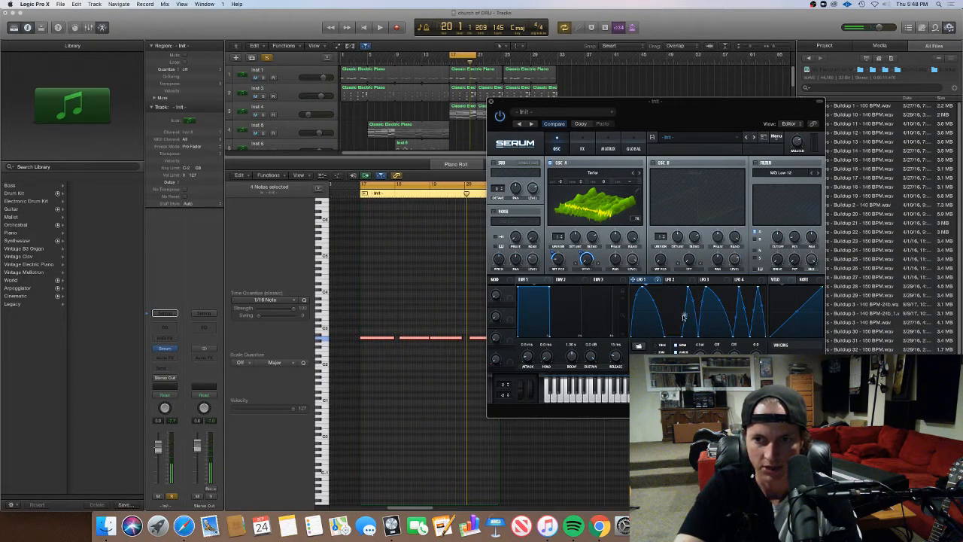
pyautogui.press('space')
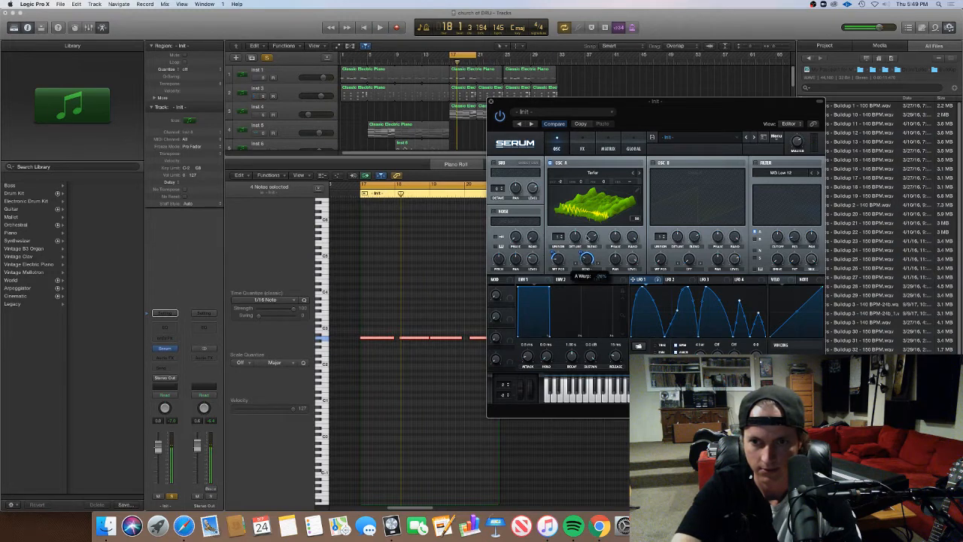
# Enable the sub oscillator, lower its octave, and fine-tune oscillator A's warp amount
pyautogui.press('space')
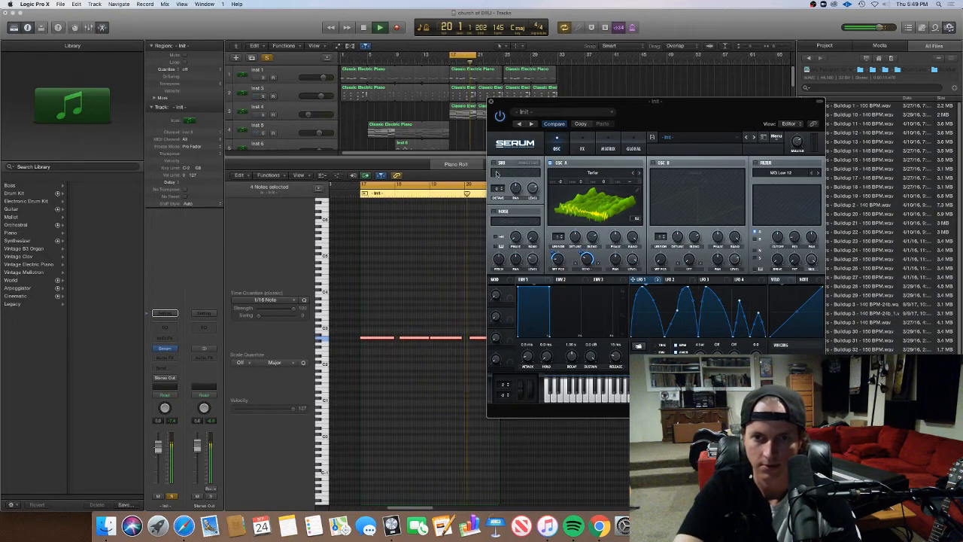
pyautogui.press('space')
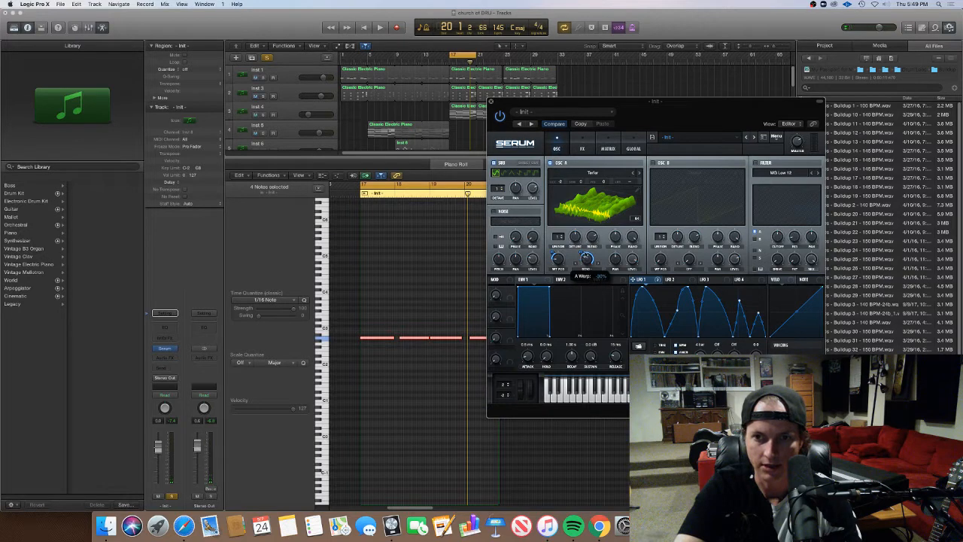
pyautogui.press('space')
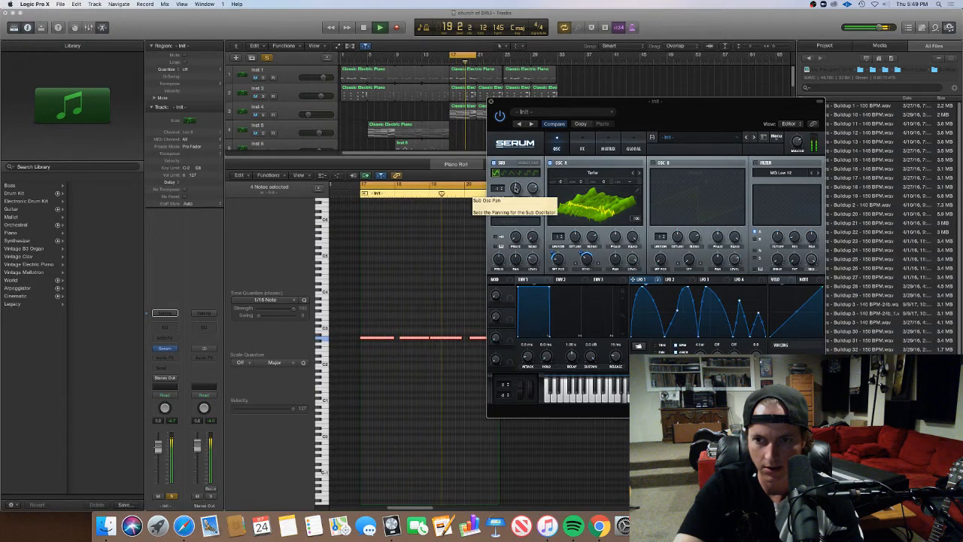
# Enable the noise oscillator with AC hum1, and assign LFO 1 to its reduced level
pyautogui.press('space')
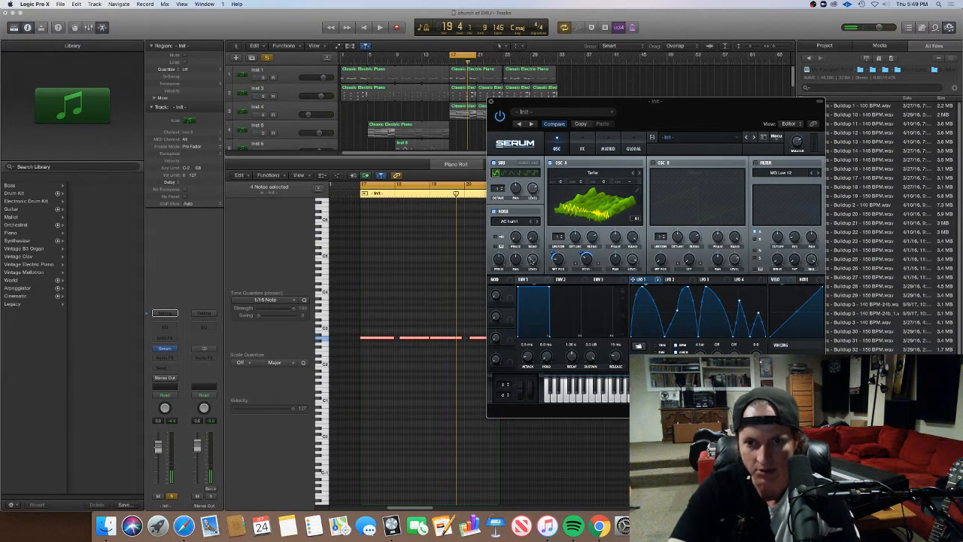
pyautogui.press('space')
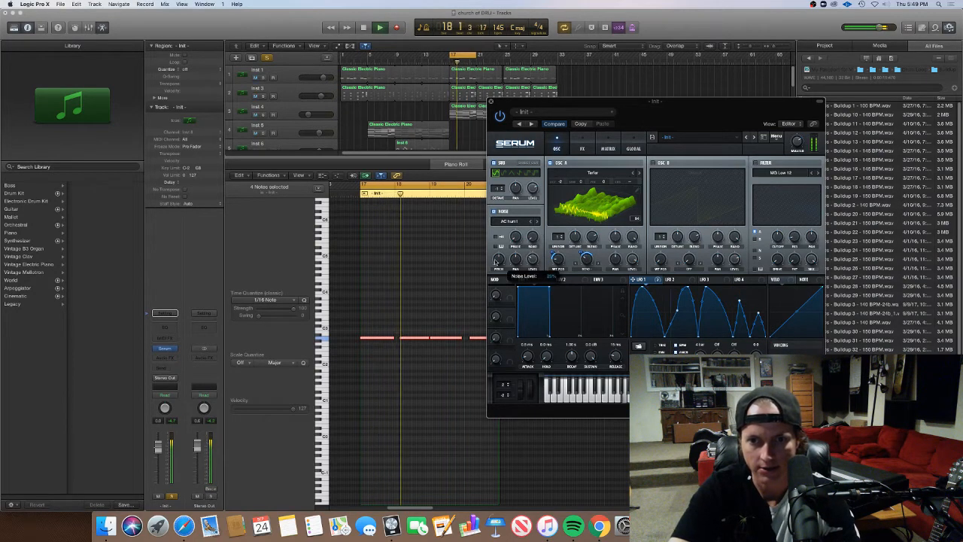
pyautogui.moveTo(499, 268)
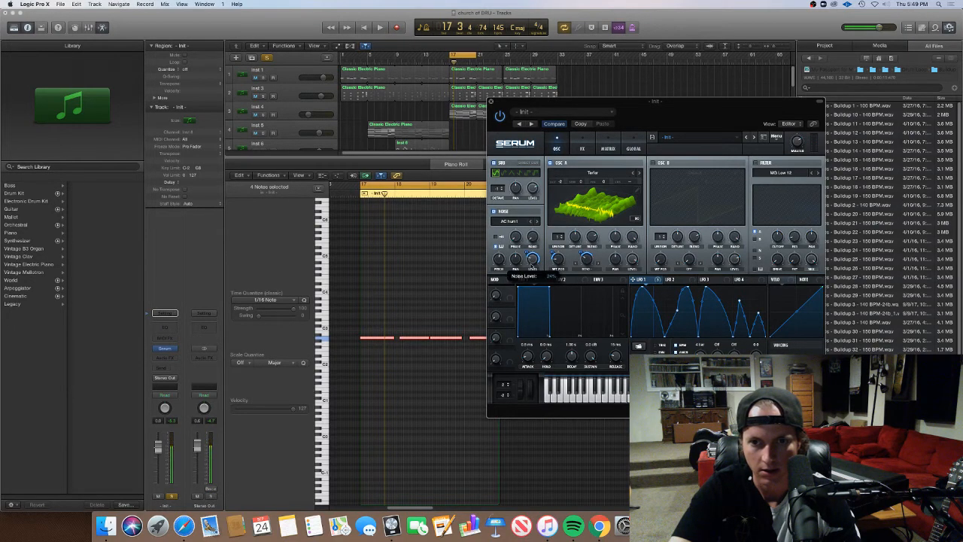
pyautogui.moveTo(529, 270)
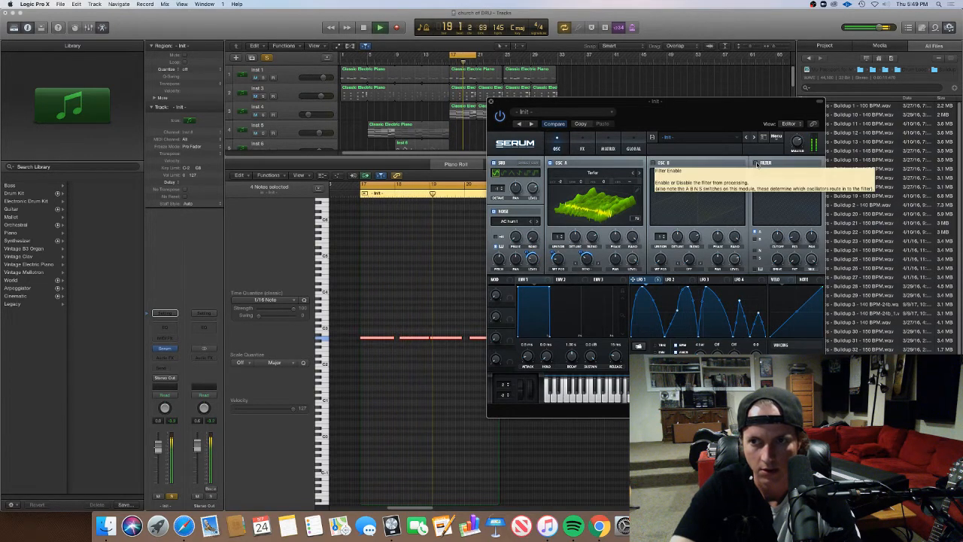
# Enable the filter and set its type to the Multi filter LP 12
pyautogui.click(756, 164)
pyautogui.click(794, 175)
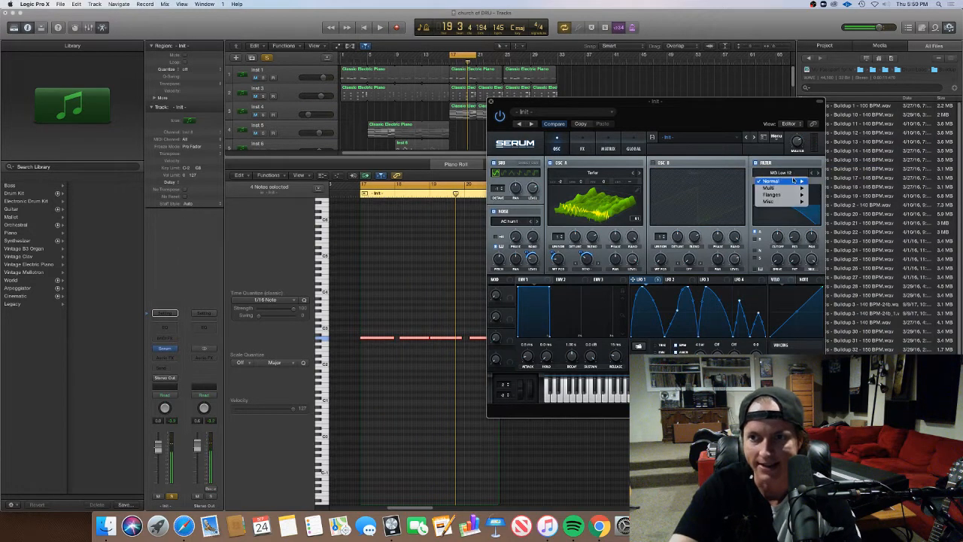
pyautogui.moveTo(787, 190)
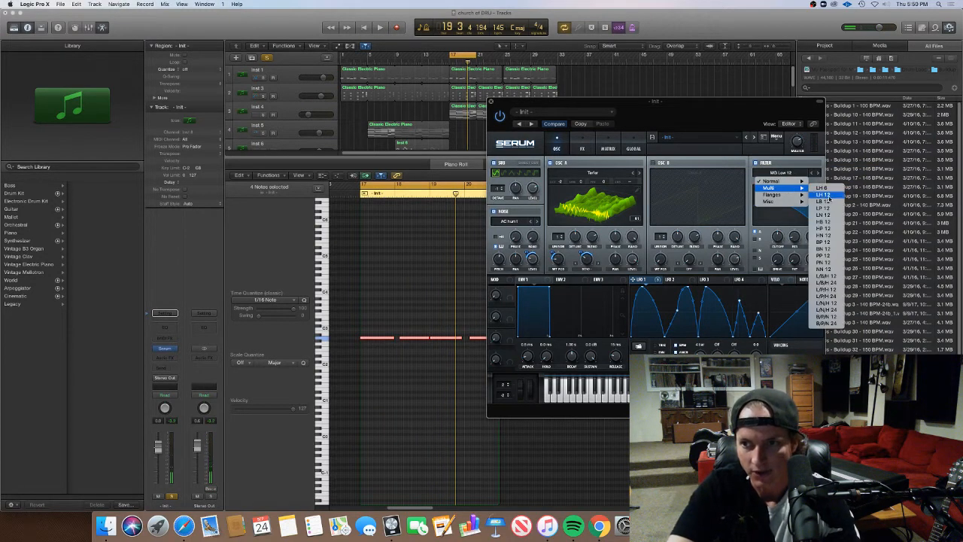
pyautogui.click(823, 208)
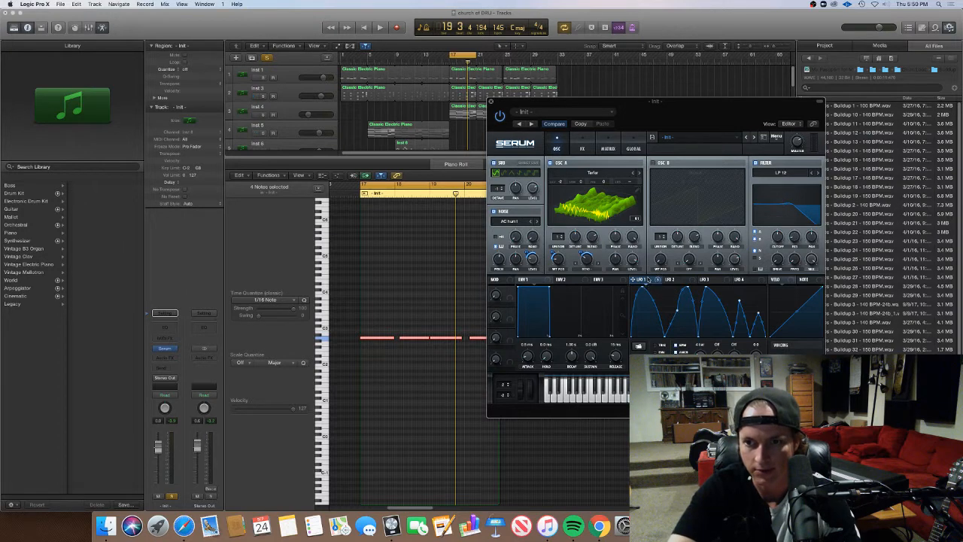
# Assign LFO 1 to the filter cutoff and adjust the modulation while auditioning the bass
pyautogui.press('space')
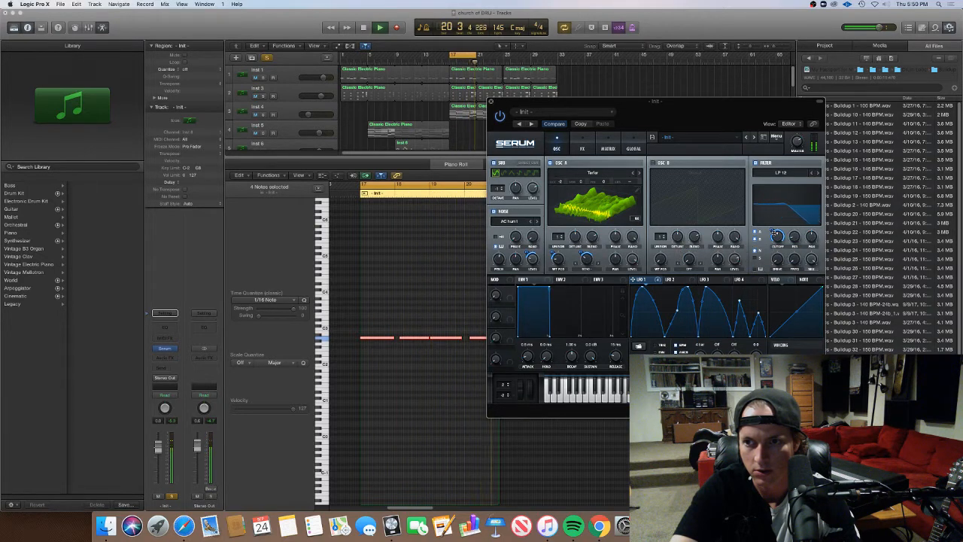
pyautogui.moveTo(776, 236); pyautogui.dragTo(761, 217)
pyautogui.press('space')
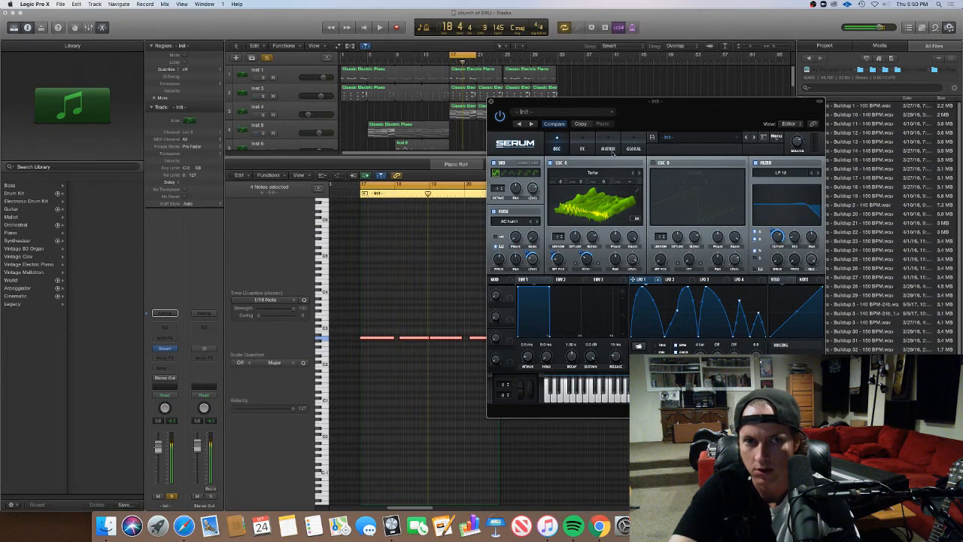
# Play the bass with the full mix, shift LFO 1's first peak slightly, and assign LFO 1 to oscillator A's fine tuning
pyautogui.press('space')
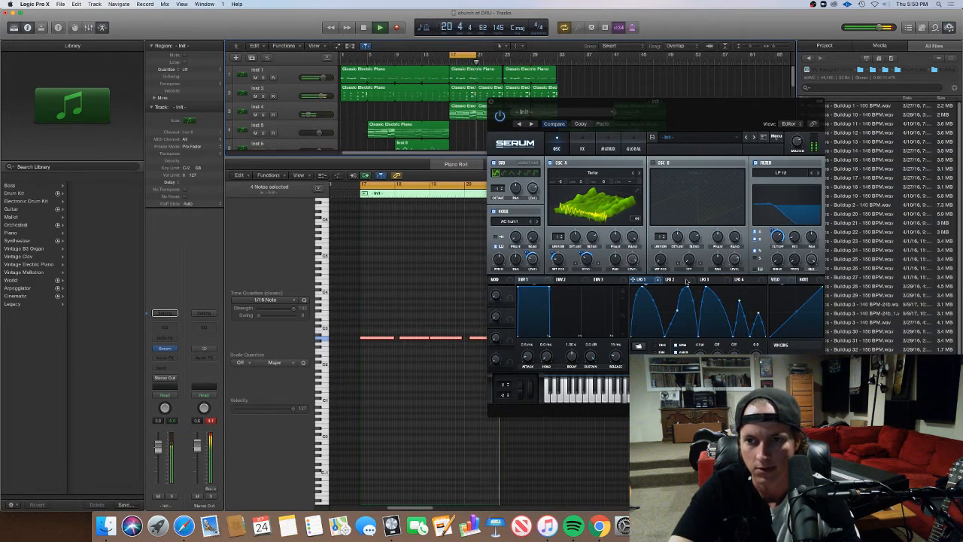
pyautogui.click(658, 302)
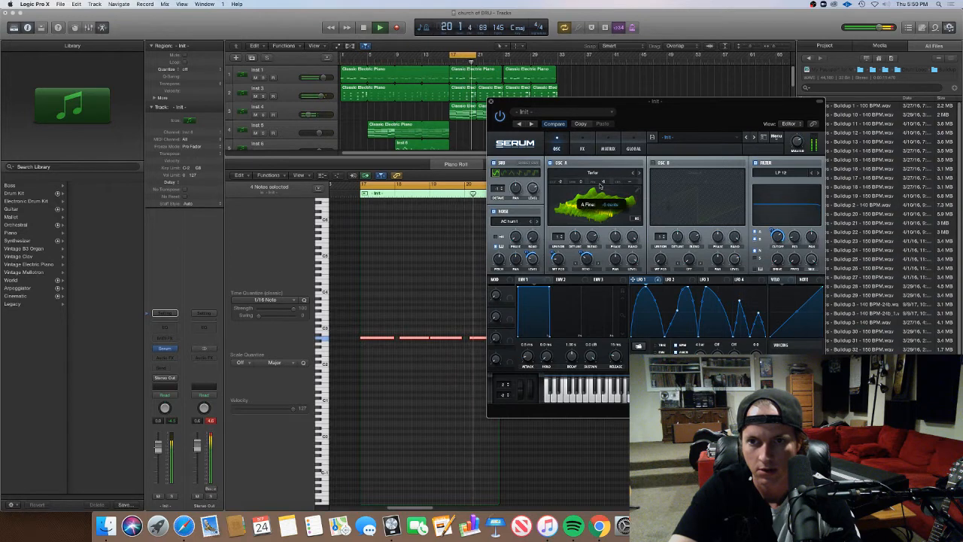
pyautogui.moveTo(603, 181)
pyautogui.mouseDown()
pyautogui.moveTo(600, 190)
pyautogui.moveTo(607, 181)
pyautogui.mouseUp()
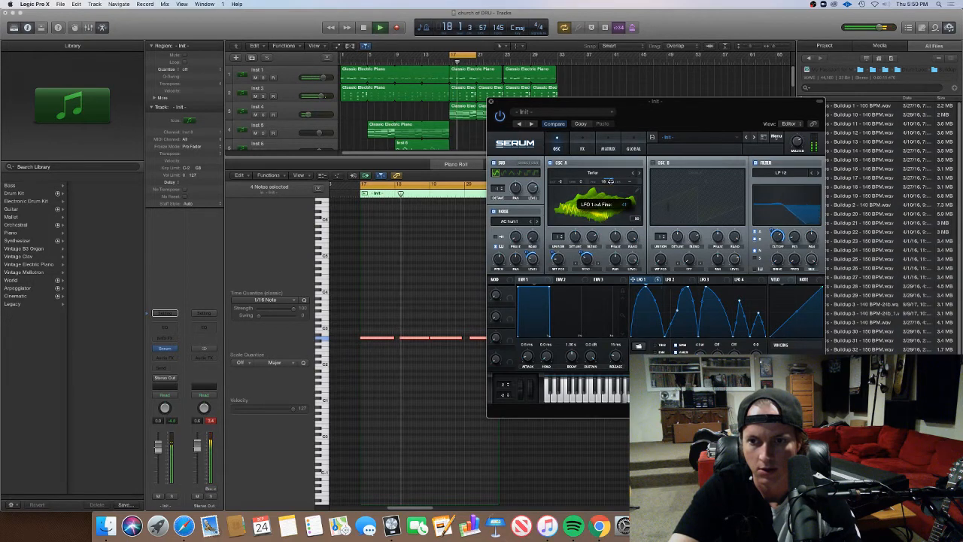
pyautogui.moveTo(611, 181); pyautogui.dragTo(611, 197)
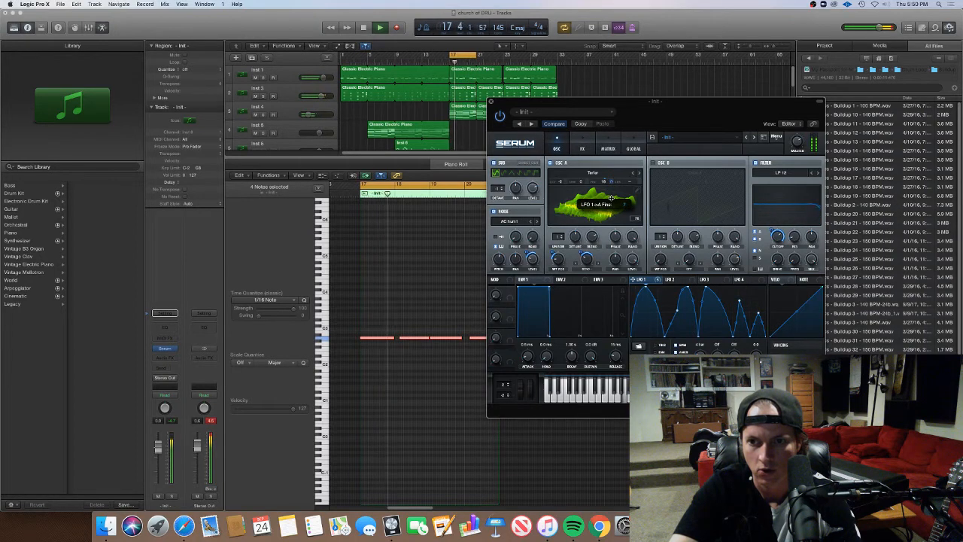
# Enable the EQ effect, boost its high band, and assign the Note modulator to the high band's frequency
pyautogui.click(583, 148)
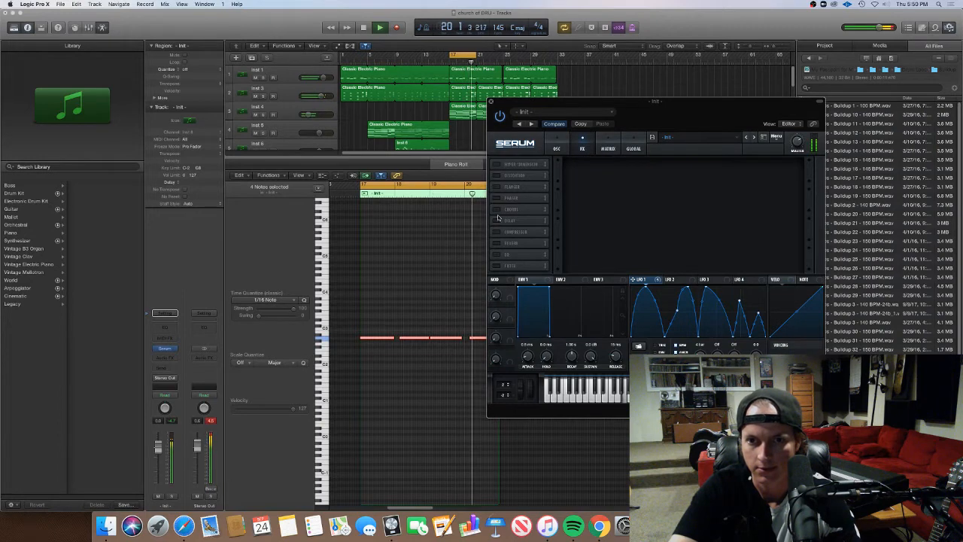
pyautogui.click(496, 254)
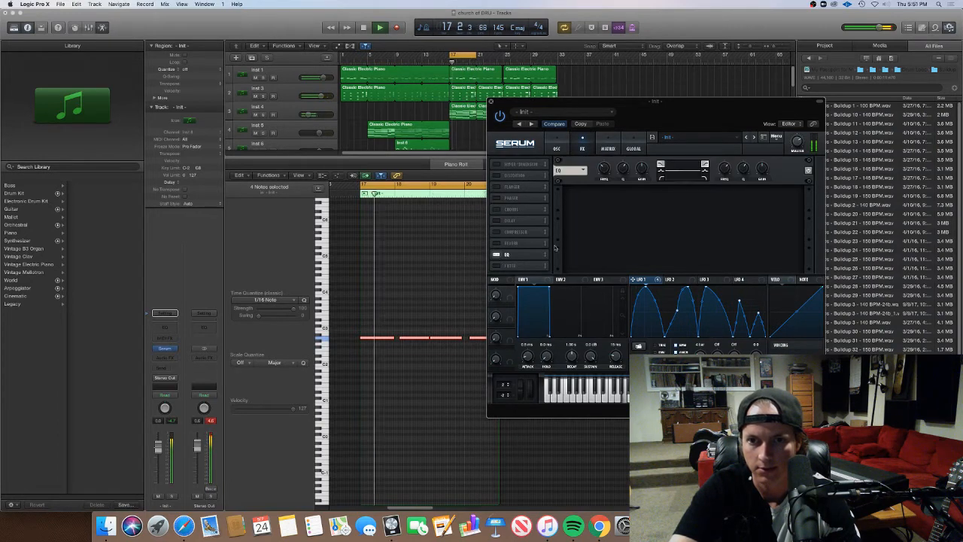
pyautogui.press('space')
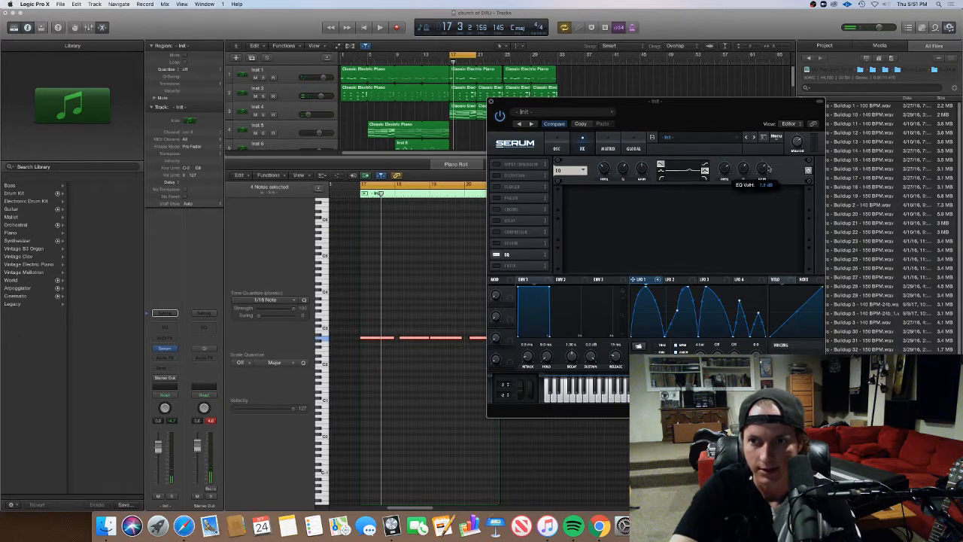
pyautogui.press('space')
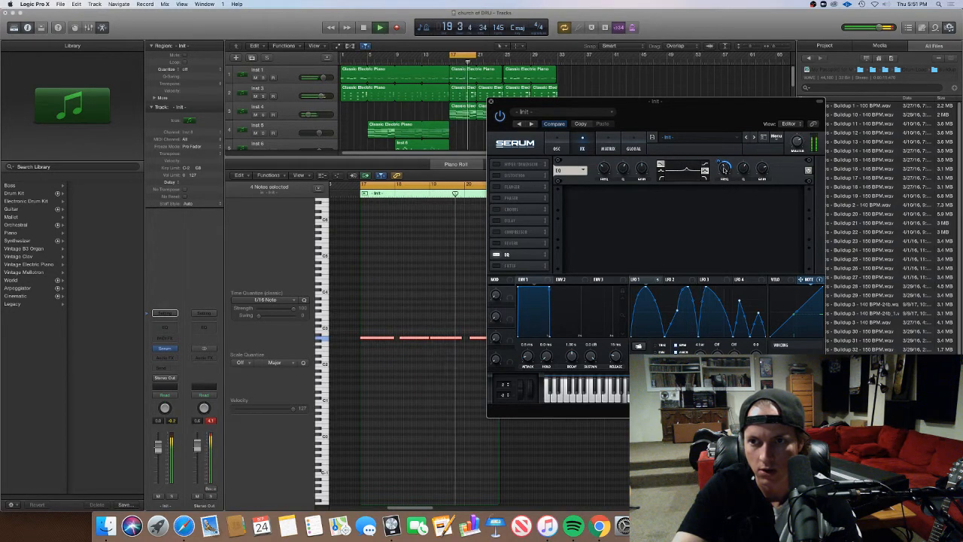
# Close the synth window, lower the pitch of the bass pattern's last note, and hide the piano roll
pyautogui.click(491, 101)
pyautogui.moveTo(479, 339); pyautogui.dragTo(481, 354)
pyautogui.press('space')
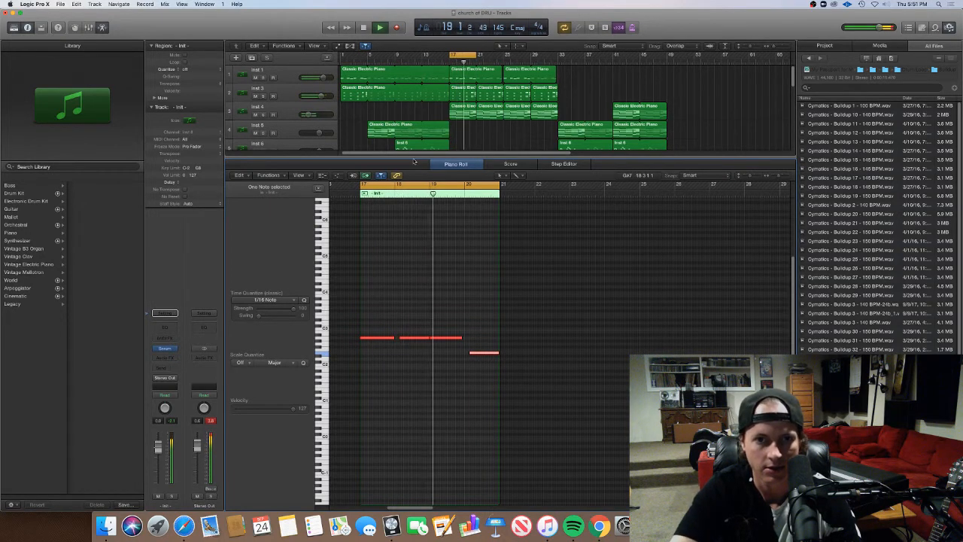
pyautogui.press('p')
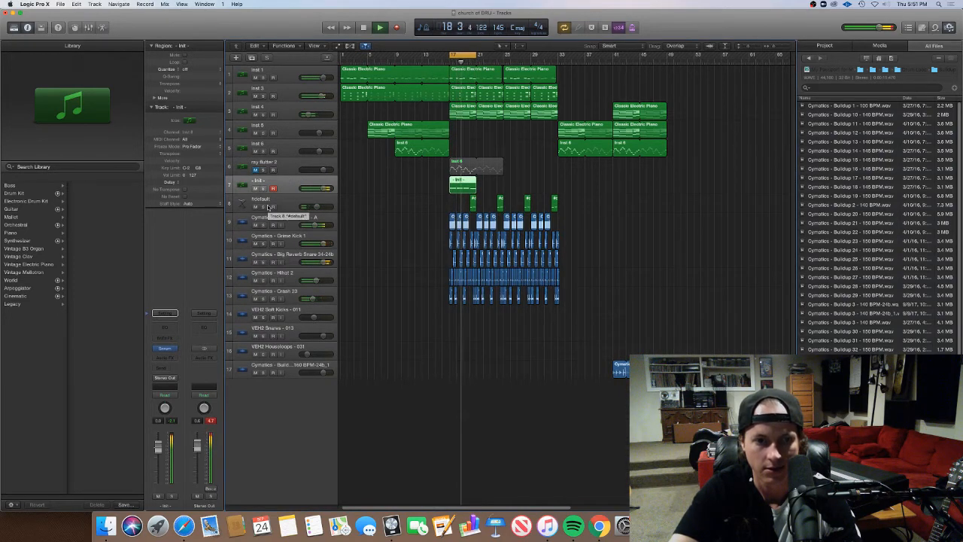
# Reopen Serum on the bass track, change the filter type to the Flanges option Cmb H6+, and audition it
pyautogui.click(164, 349)
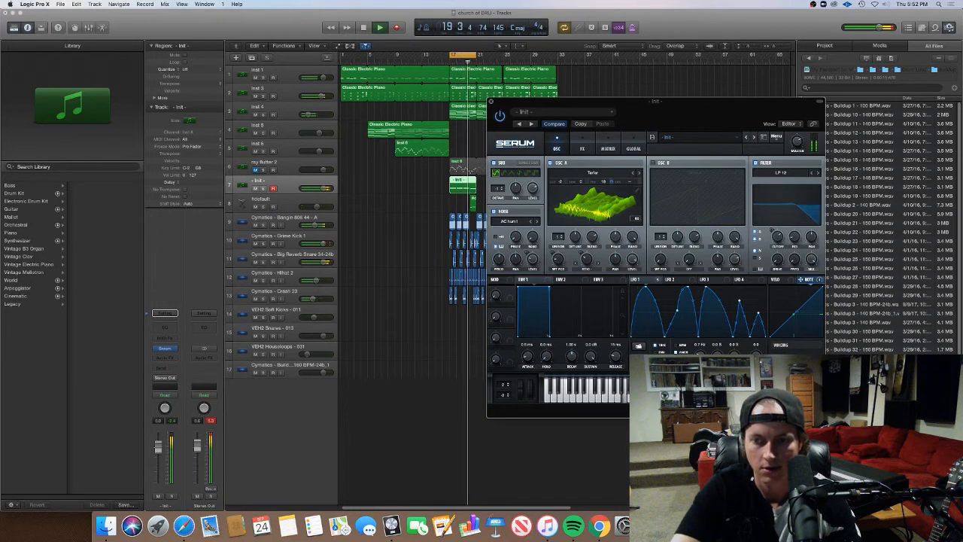
pyautogui.moveTo(785, 247)
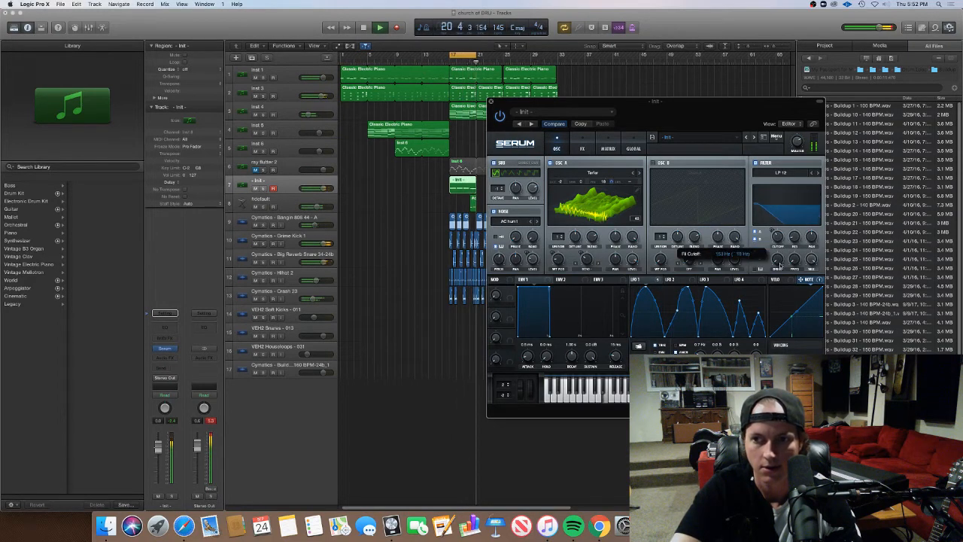
pyautogui.press('space')
pyautogui.click(789, 173)
pyautogui.moveTo(782, 196)
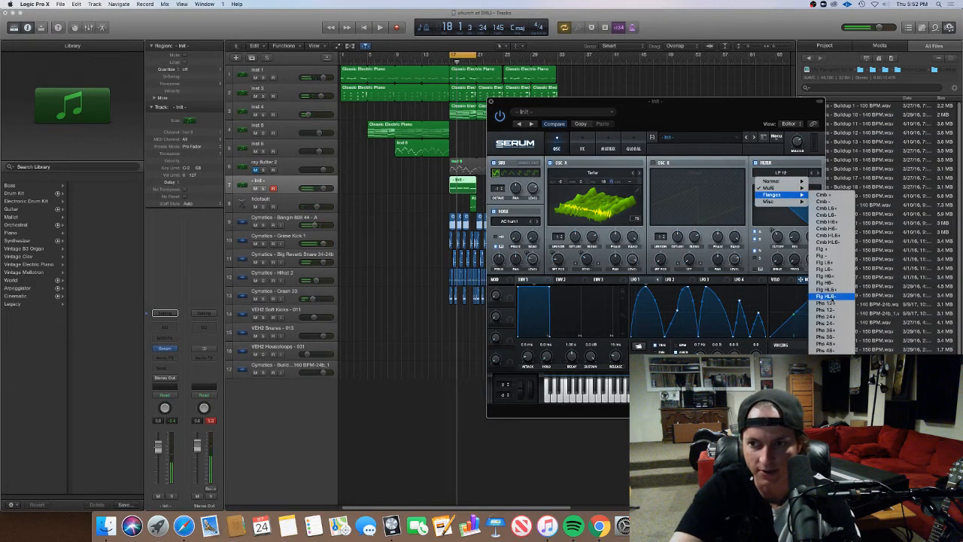
pyautogui.click(828, 222)
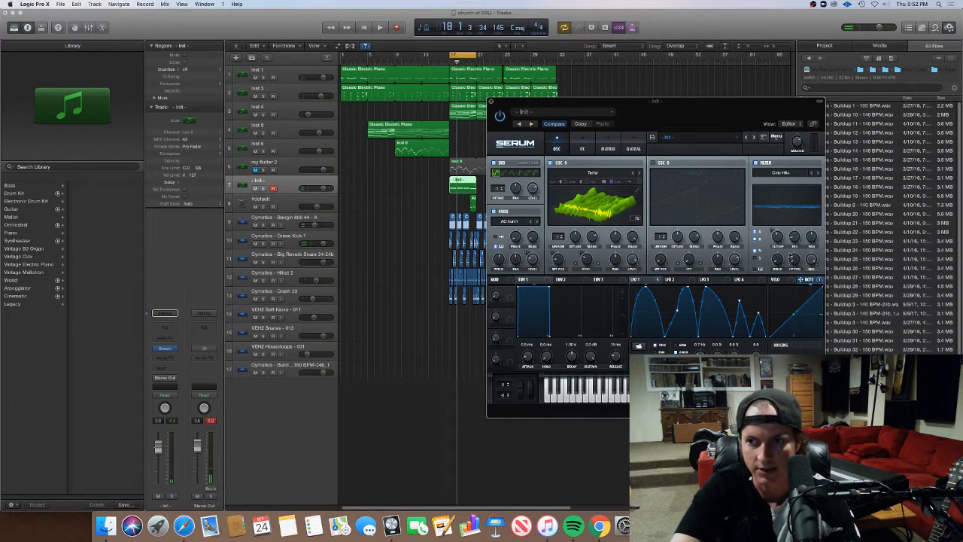
pyautogui.press('space')
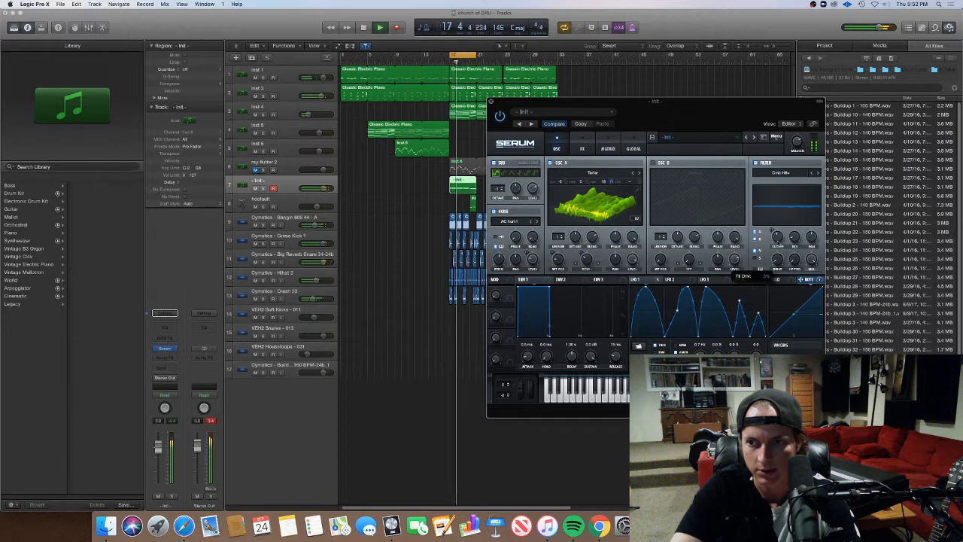
pyautogui.press('space')
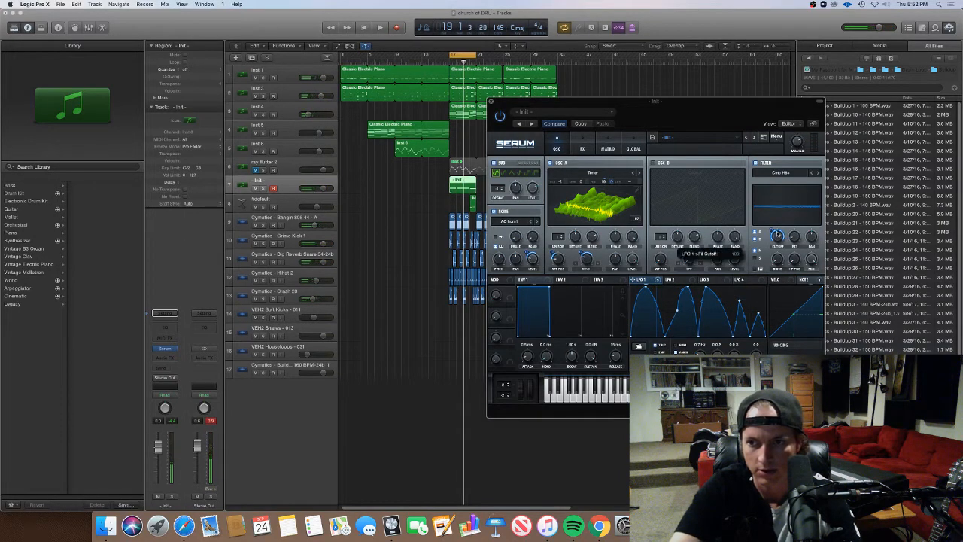
# Remove LFO 1 from the filter cutoff and assign LFO 2 to it instead
pyautogui.rightClick(780, 238)
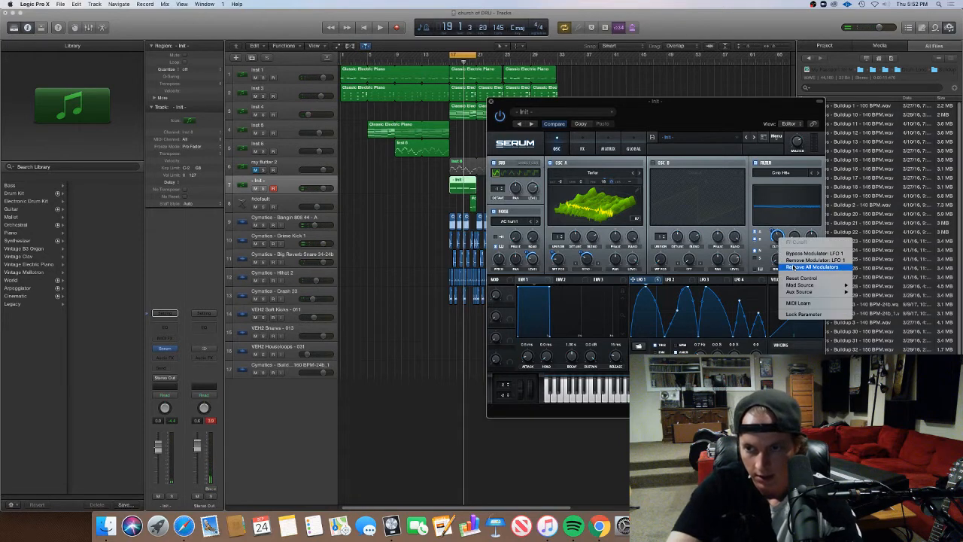
pyautogui.click(788, 259)
pyautogui.click(670, 279)
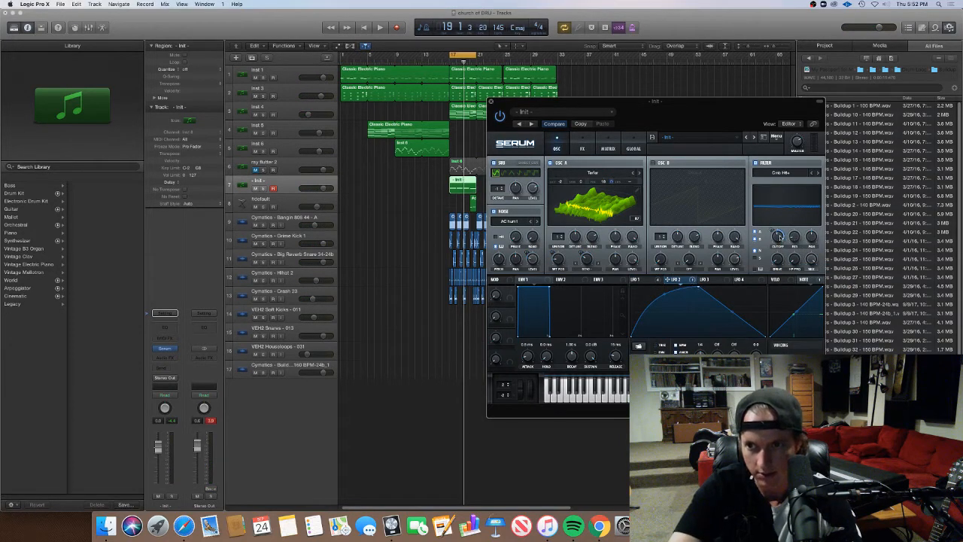
pyautogui.moveTo(780, 237)
pyautogui.mouseDown()
pyautogui.moveTo(777, 260)
pyautogui.moveTo(787, 223)
pyautogui.mouseUp()
pyautogui.press('space')
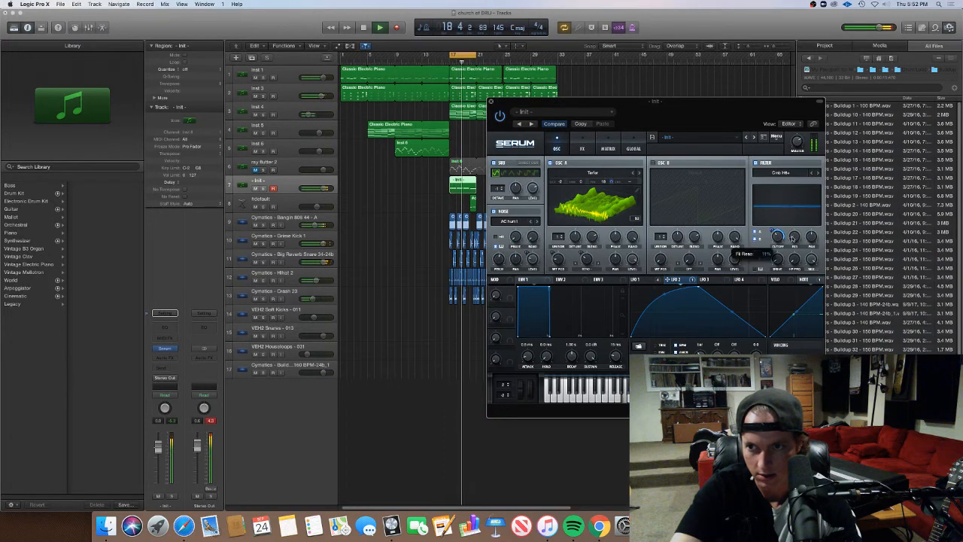
# Adjust the filter resonance and oscillator A's unison voices during playback
pyautogui.moveTo(795, 236)
pyautogui.mouseDown()
pyautogui.moveTo(800, 217)
pyautogui.moveTo(799, 226)
pyautogui.mouseUp()
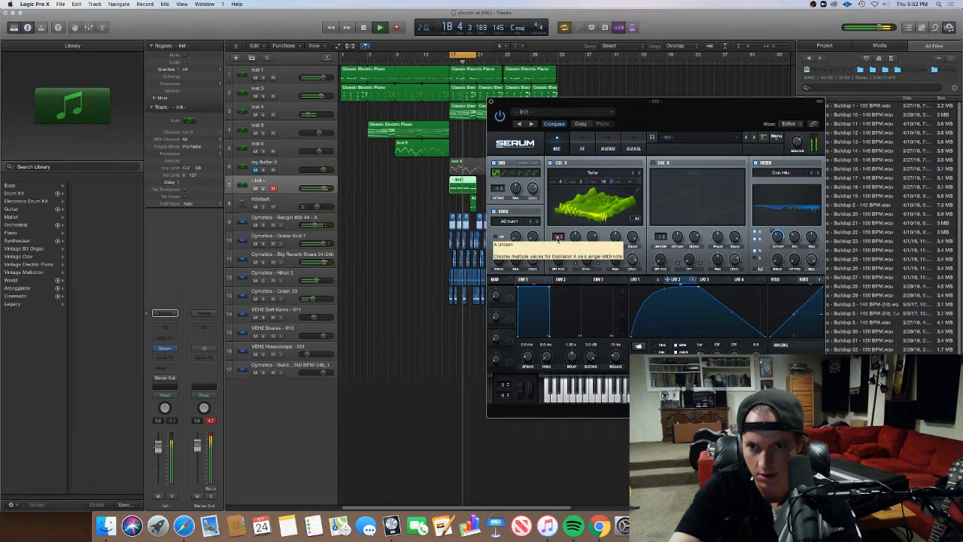
pyautogui.moveTo(558, 240); pyautogui.dragTo(563, 313)
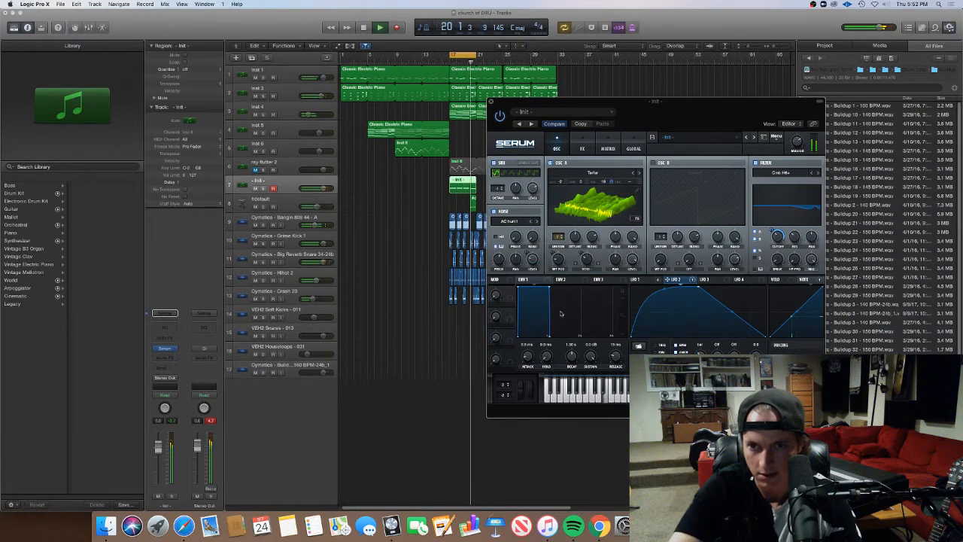
# Enable oscillator B and load the Analog_BD_Sin wavetable from the Analog category
pyautogui.press('space')
pyautogui.click(653, 162)
pyautogui.click(696, 173)
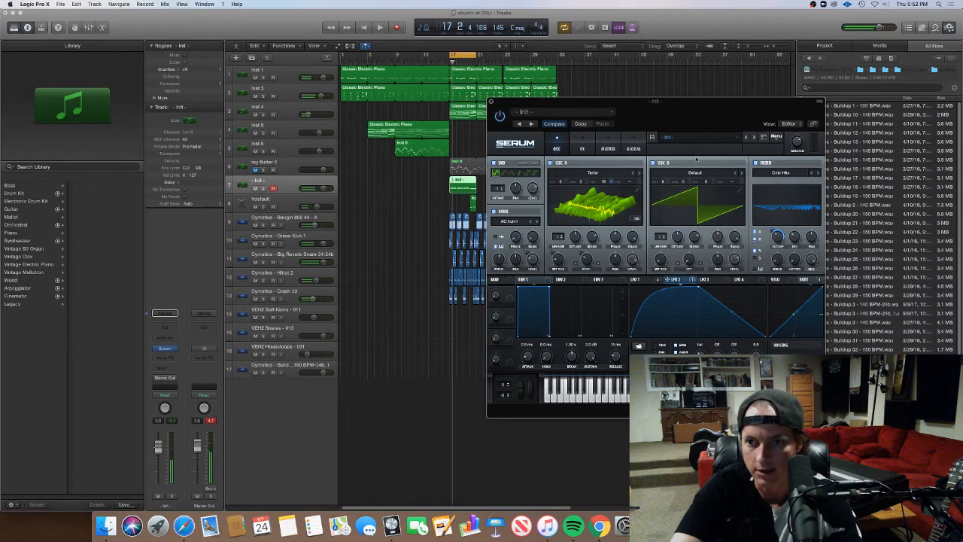
pyautogui.click(696, 172)
pyautogui.moveTo(775, 195)
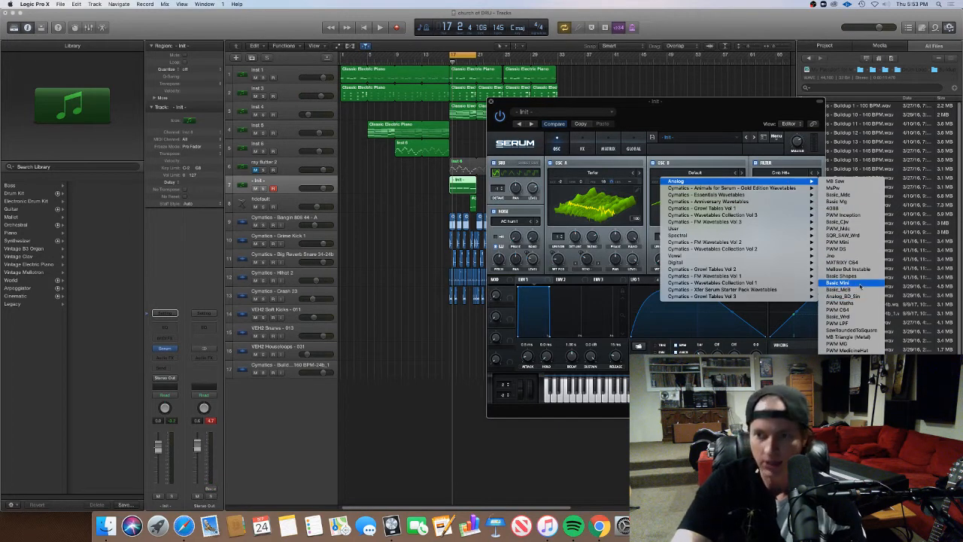
pyautogui.click(865, 298)
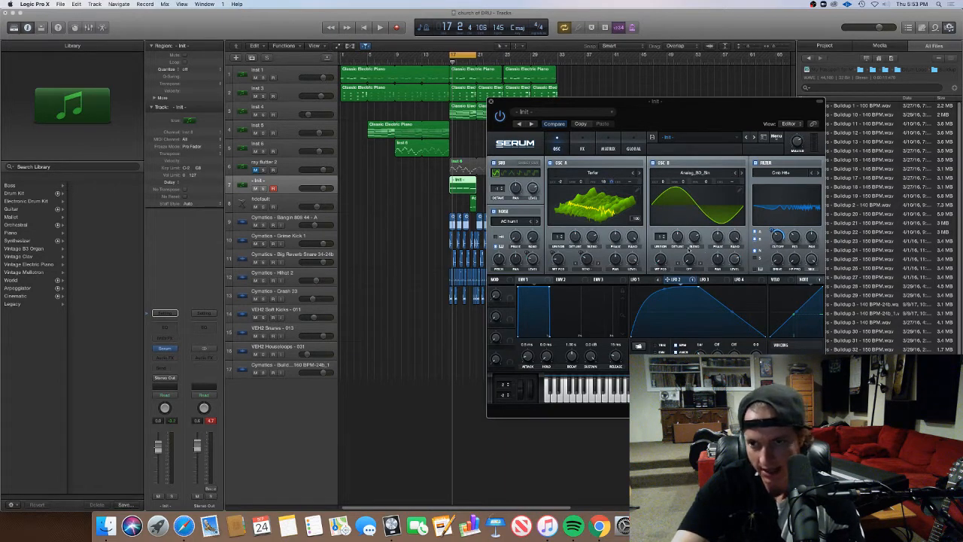
# Assign LFO 2 to oscillator B's level and try out its octave setting during playback
pyautogui.press('space')
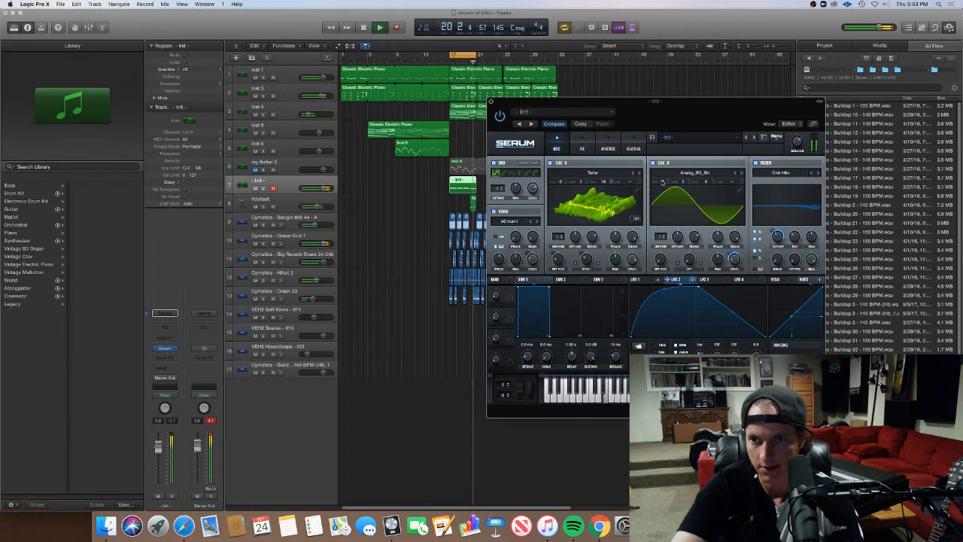
pyautogui.moveTo(663, 182); pyautogui.dragTo(662, 191)
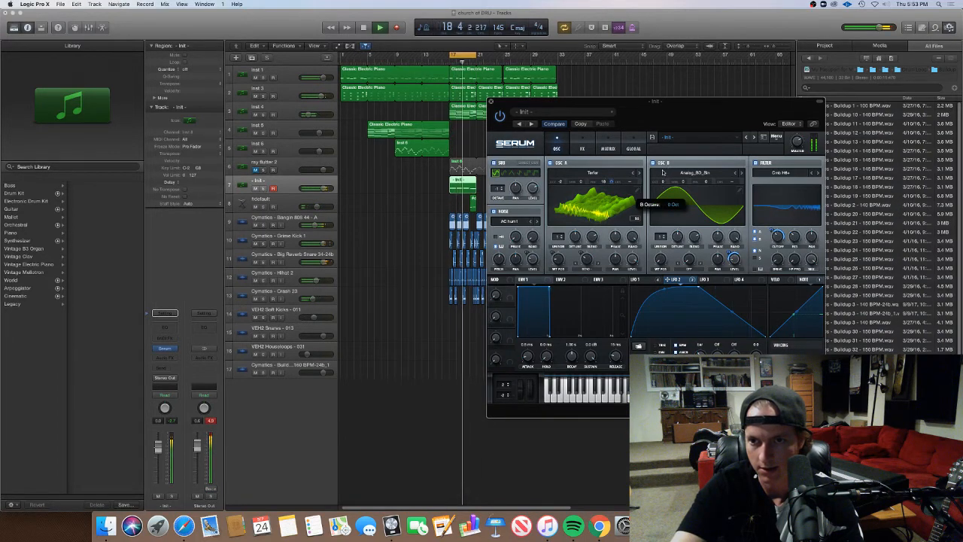
pyautogui.click(638, 279)
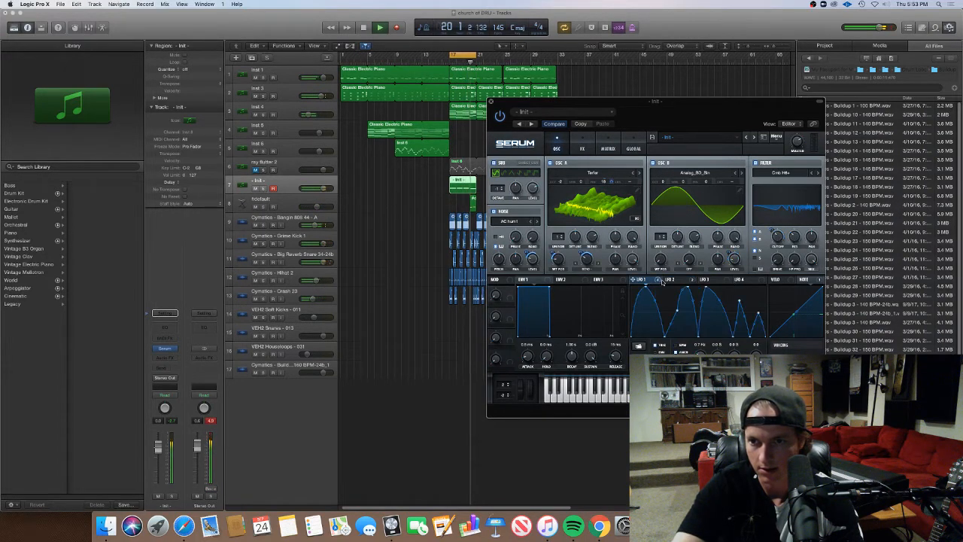
pyautogui.click(689, 270)
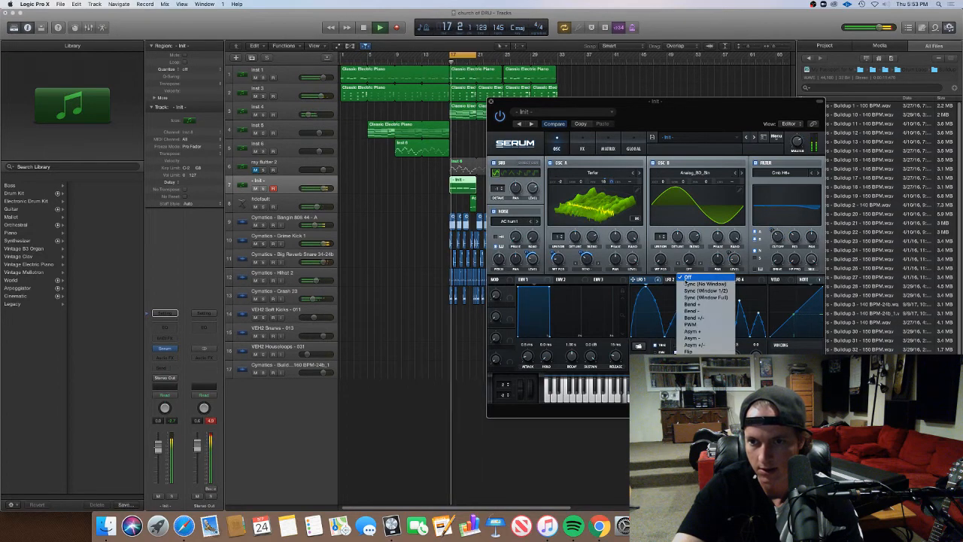
pyautogui.click(674, 283)
pyautogui.click(674, 281)
# Stop playback and remove all modulators from oscillator B's level
pyautogui.press('space')
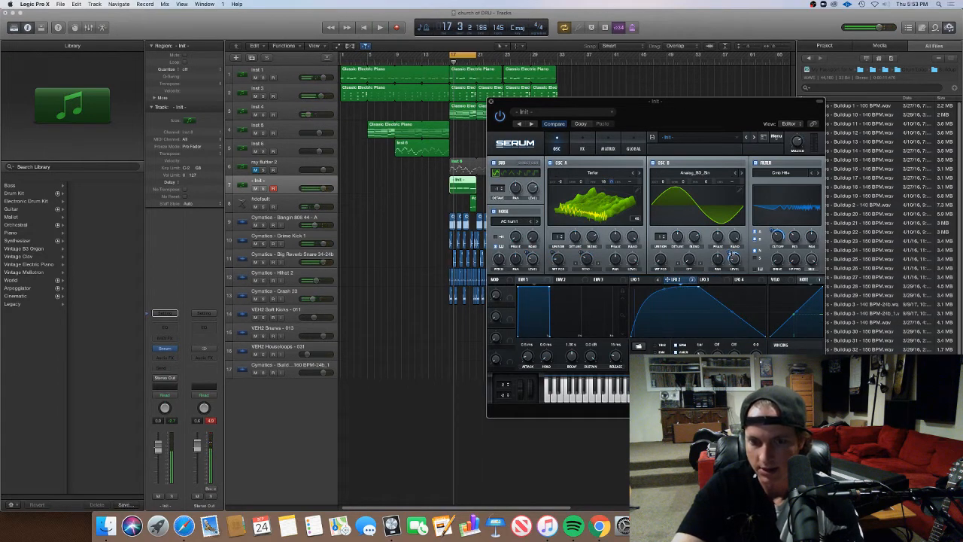
pyautogui.rightClick(734, 258)
pyautogui.click(758, 289)
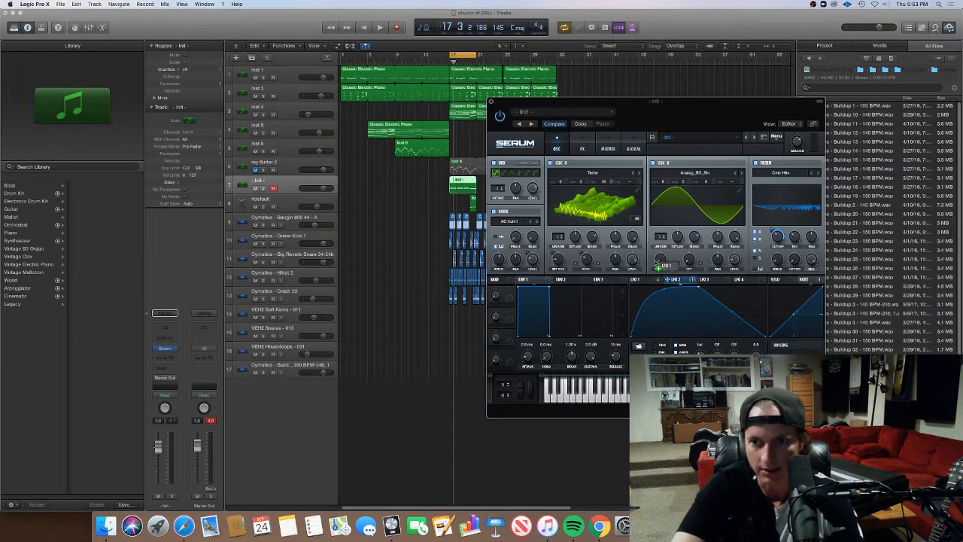
# Assign LFO 1 to oscillator B's wavetable position and set oscillator A's warp mode to FM (from B) during playback
pyautogui.moveTo(667, 280); pyautogui.dragTo(660, 259)
pyautogui.press('space')
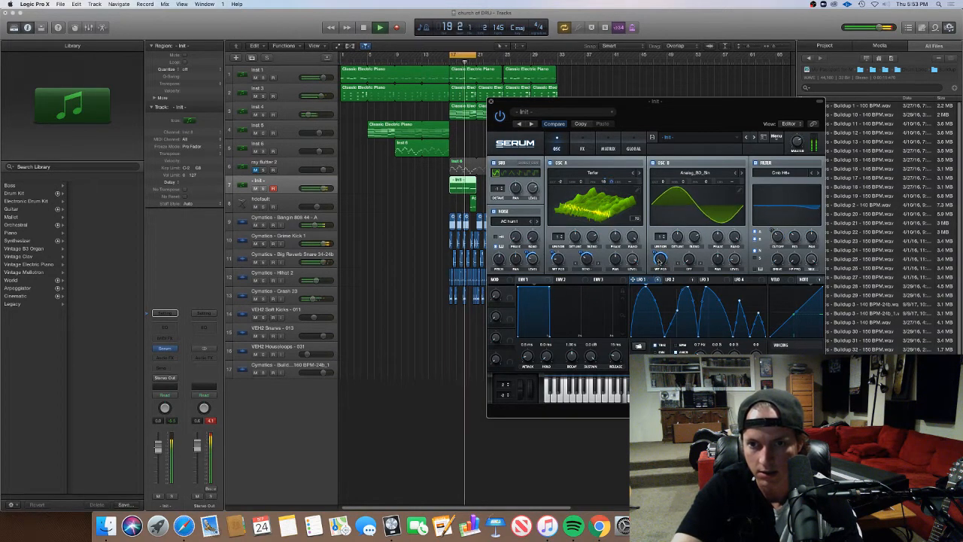
pyautogui.click(586, 269)
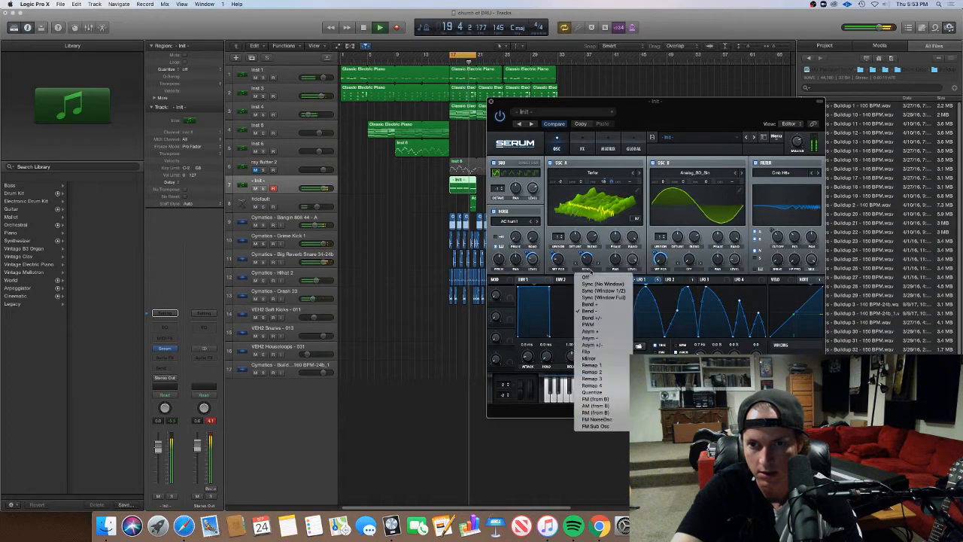
pyautogui.click(609, 400)
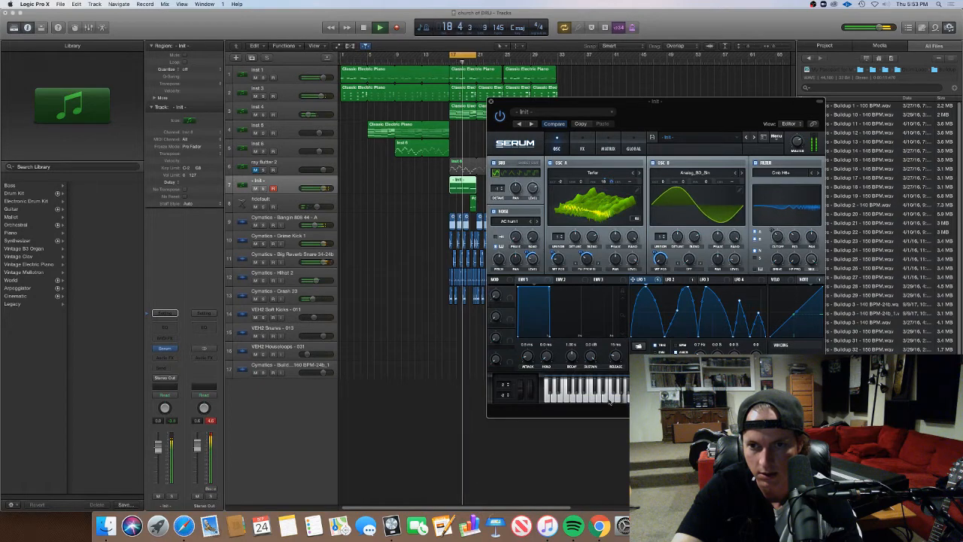
# Sync LFO 1's rate to the BPM and switch off the filter
pyautogui.moveTo(588, 267)
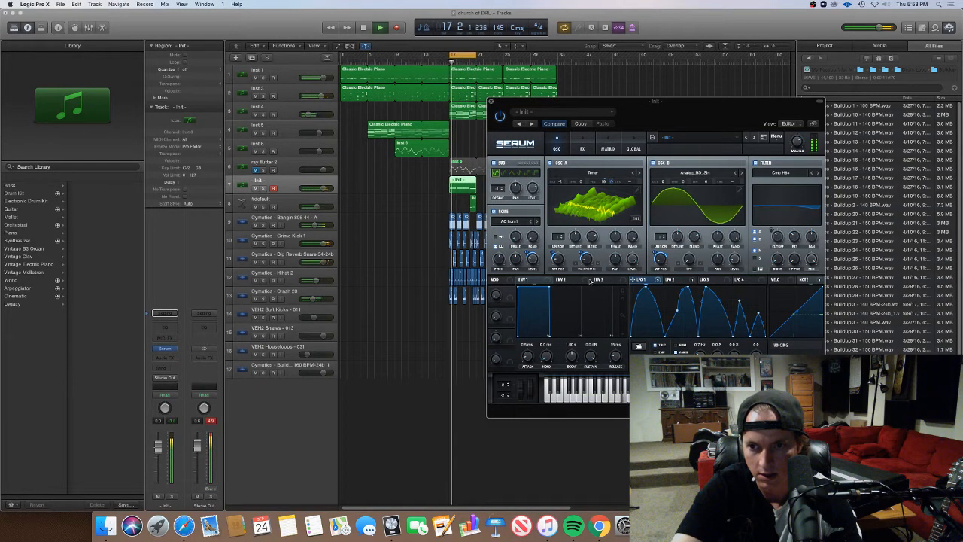
pyautogui.click(676, 346)
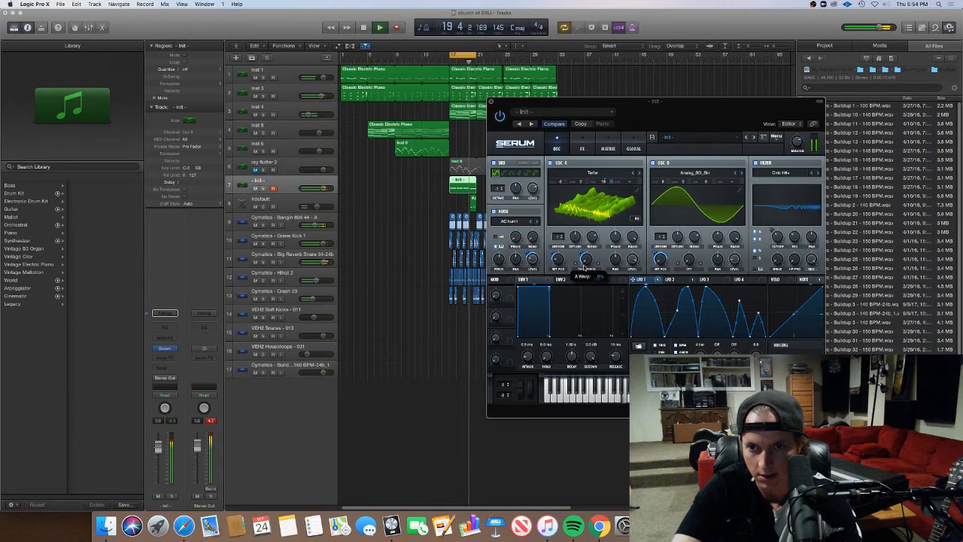
pyautogui.moveTo(581, 253)
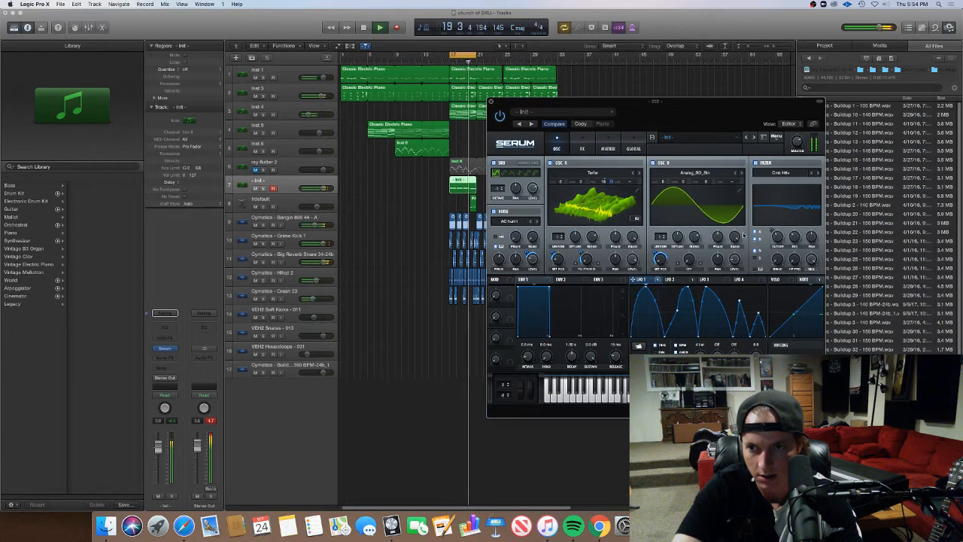
pyautogui.click(757, 162)
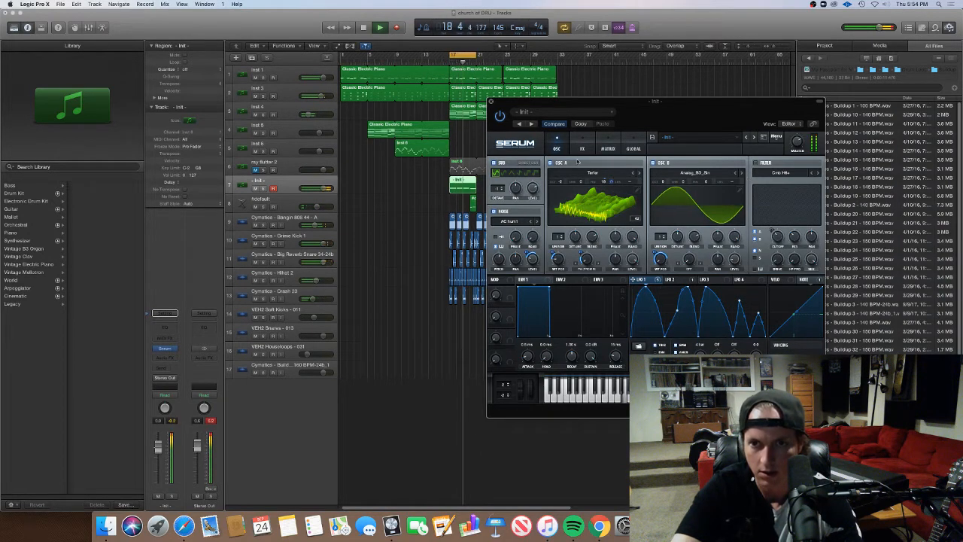
# Enable Serum's compressor effect, raise its gain to about 7.9 dB and adjust its threshold
pyautogui.click(581, 147)
pyautogui.click(505, 233)
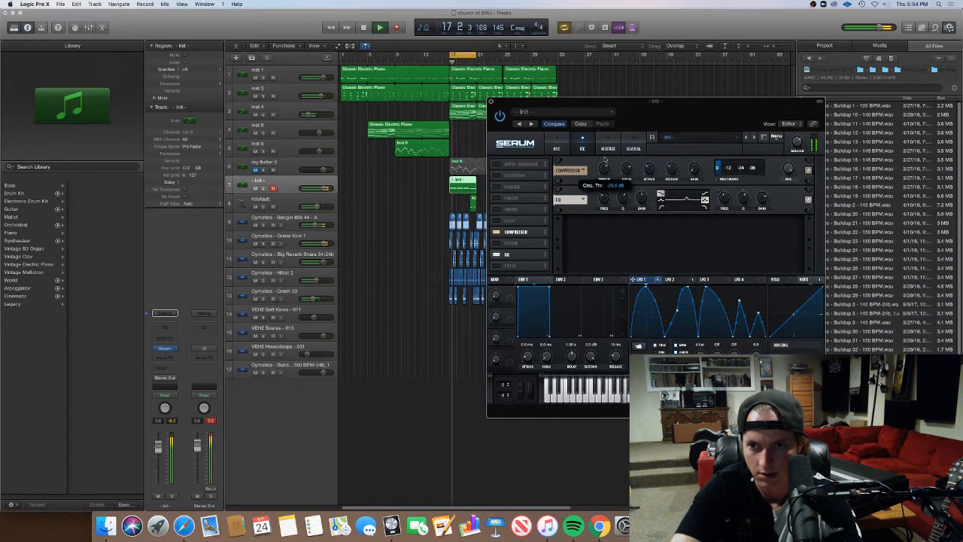
pyautogui.moveTo(693, 169); pyautogui.dragTo(693, 156)
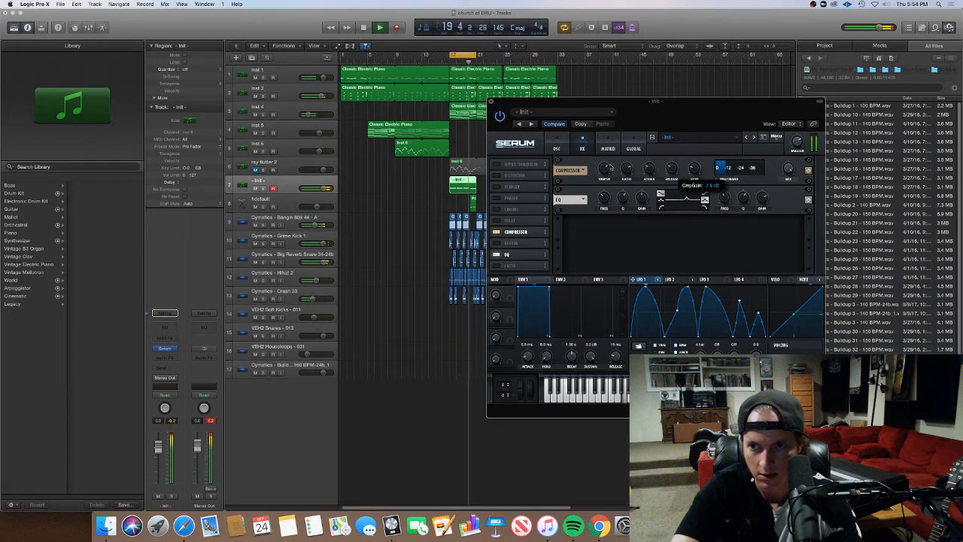
pyautogui.moveTo(609, 167); pyautogui.dragTo(601, 178)
# Switch off the noise oscillator and recheck the compressor settings before returning to the oscillators
pyautogui.click(559, 144)
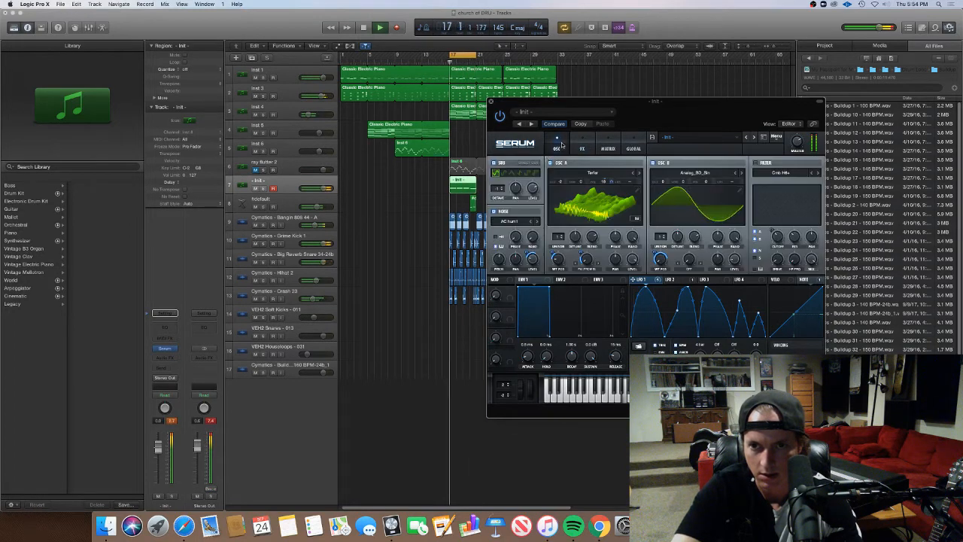
pyautogui.click(494, 212)
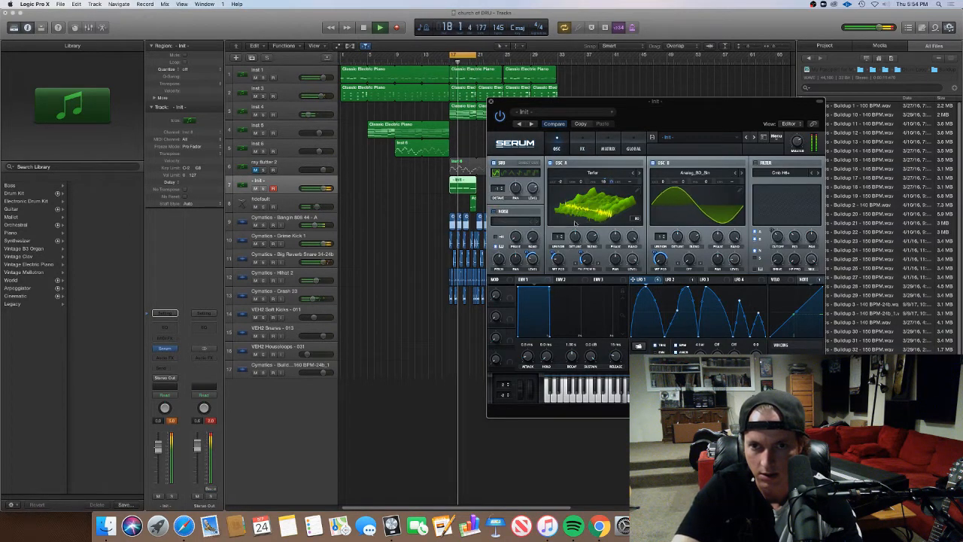
pyautogui.click(580, 148)
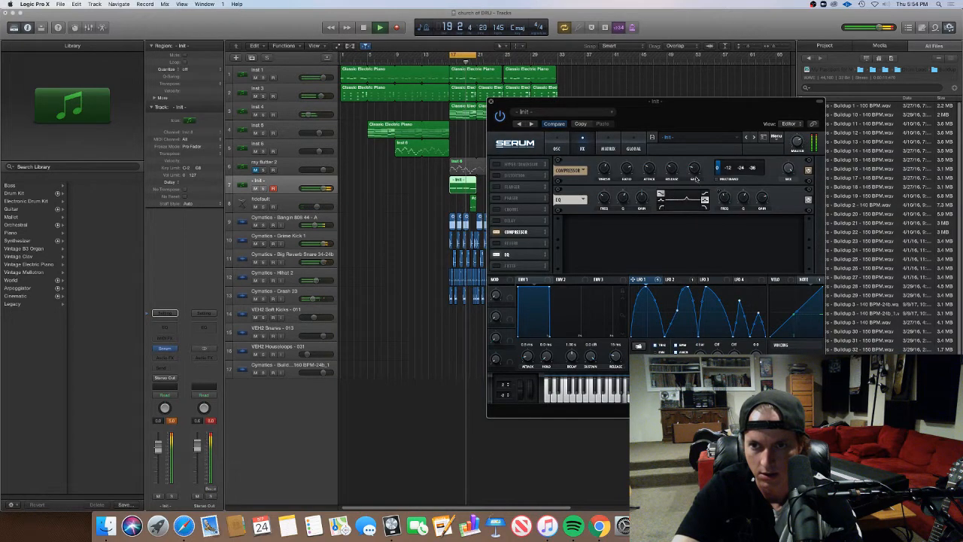
pyautogui.click(556, 143)
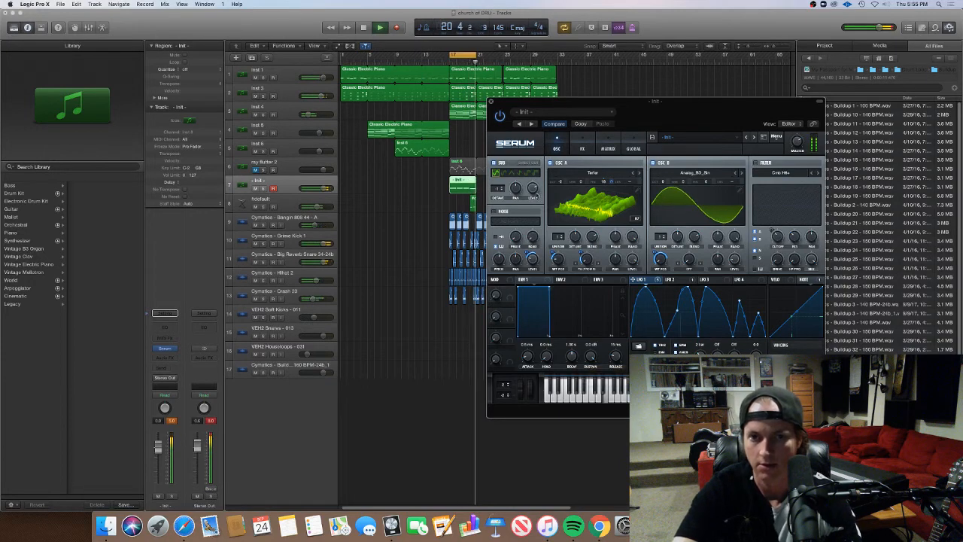
# Stop playback and lower the volume of the - Init - bass track
pyautogui.press('space')
pyautogui.click(336, 191)
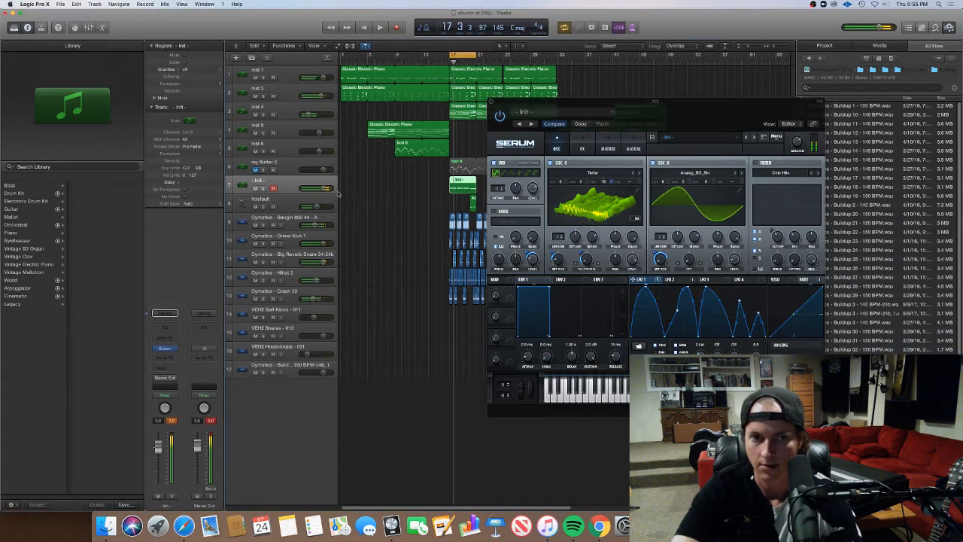
pyautogui.moveTo(323, 188); pyautogui.dragTo(318, 189)
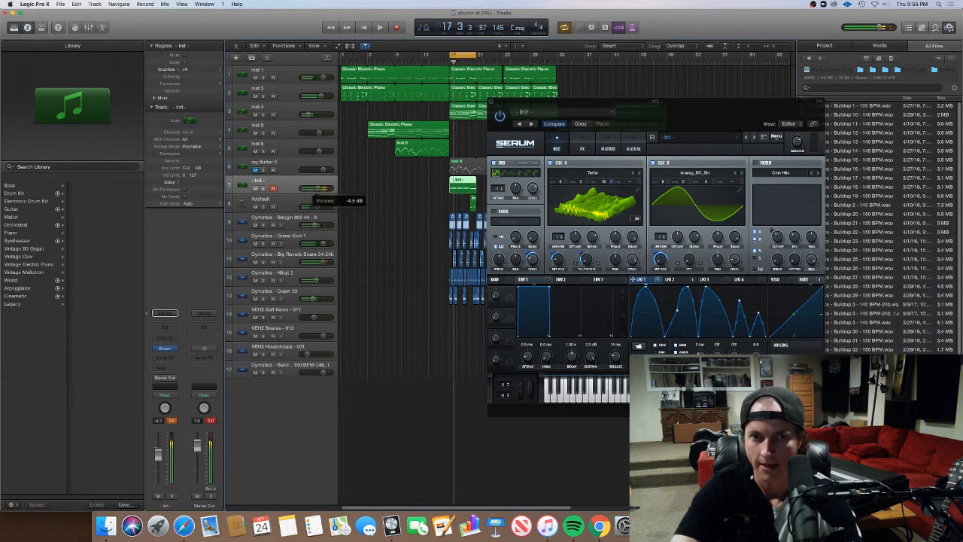
# Add a Channel EQ to the bass track, try its high cut at 1000 Hz and 220 Hz, and close the plug-in windows
pyautogui.click(164, 313)
pyautogui.moveTo(359, 125); pyautogui.dragTo(224, 128)
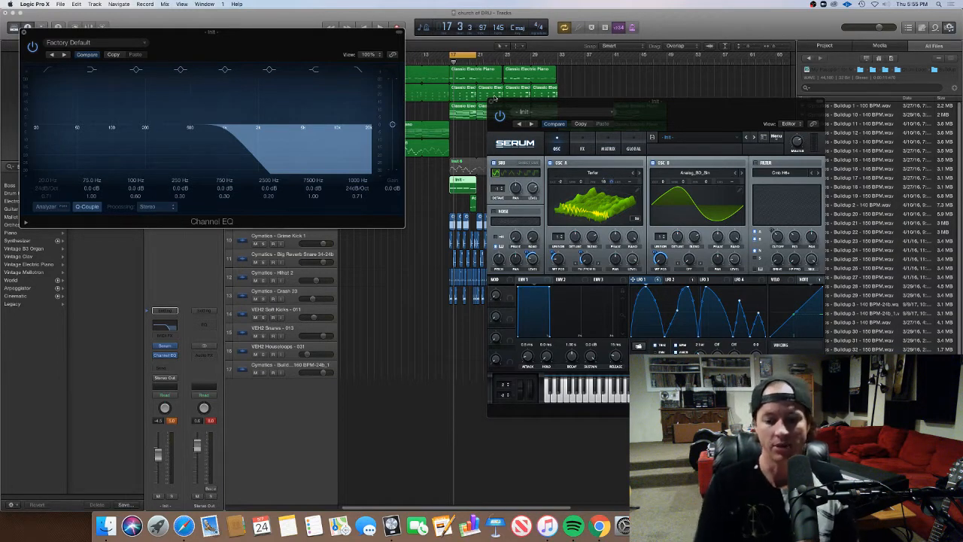
pyautogui.press('space')
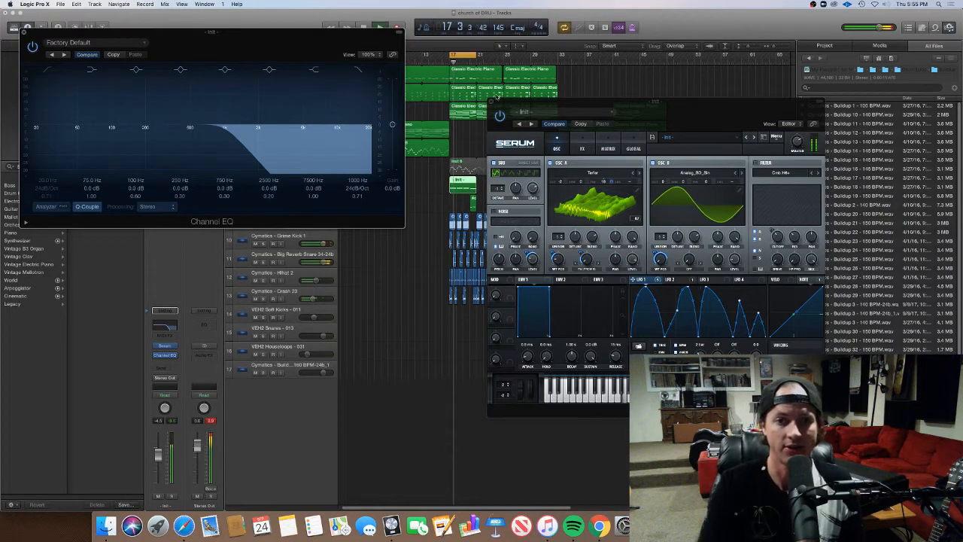
pyautogui.moveTo(225, 128); pyautogui.dragTo(153, 128)
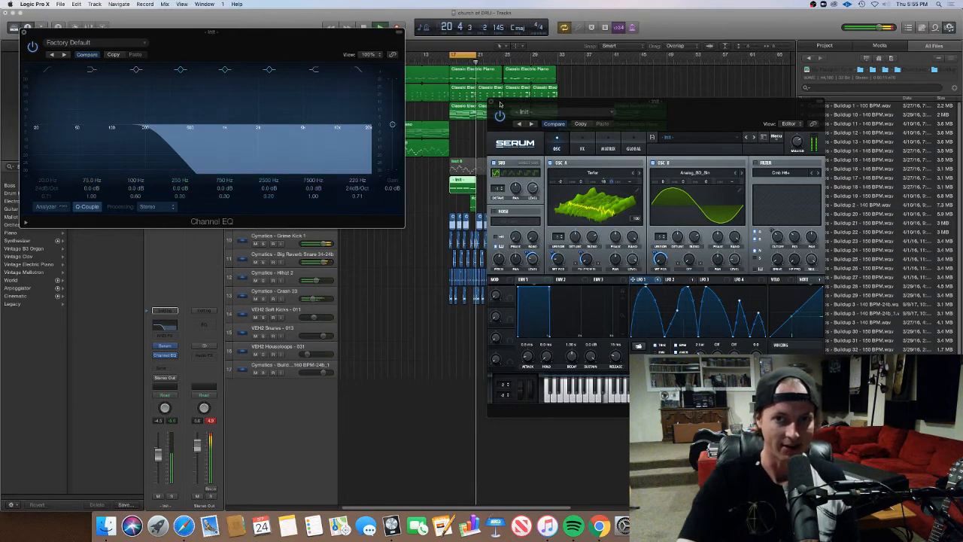
pyautogui.click(492, 101)
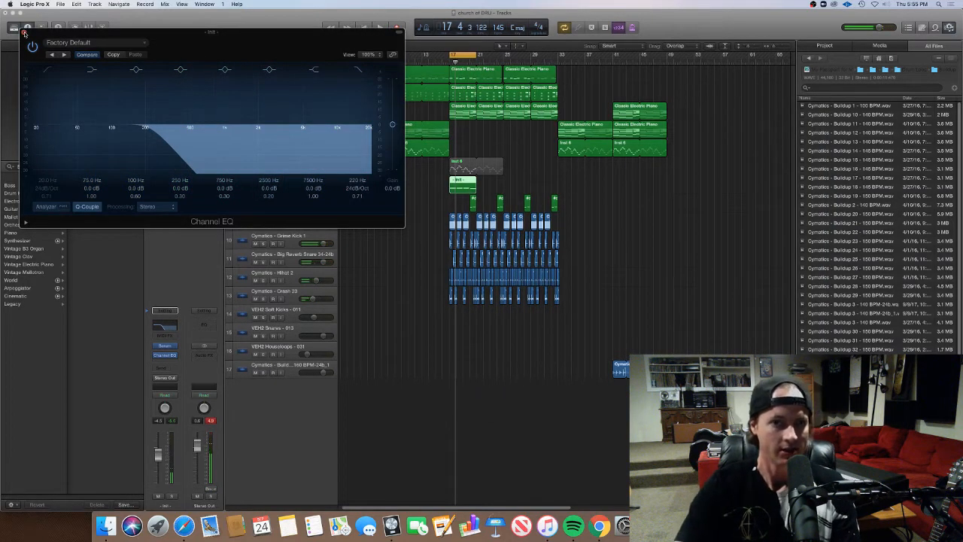
pyautogui.click(24, 33)
# Loop the - Init - region from bar 17 out to bar 33 and set its track volume to about -3.2 dB
pyautogui.doubleClick(476, 182)
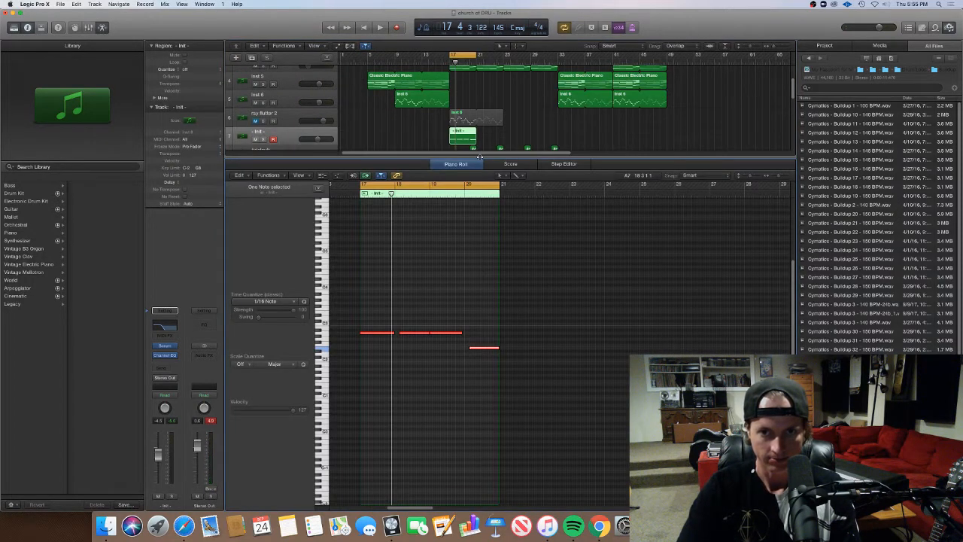
pyautogui.press('p')
pyautogui.moveTo(476, 183); pyautogui.dragTo(556, 190)
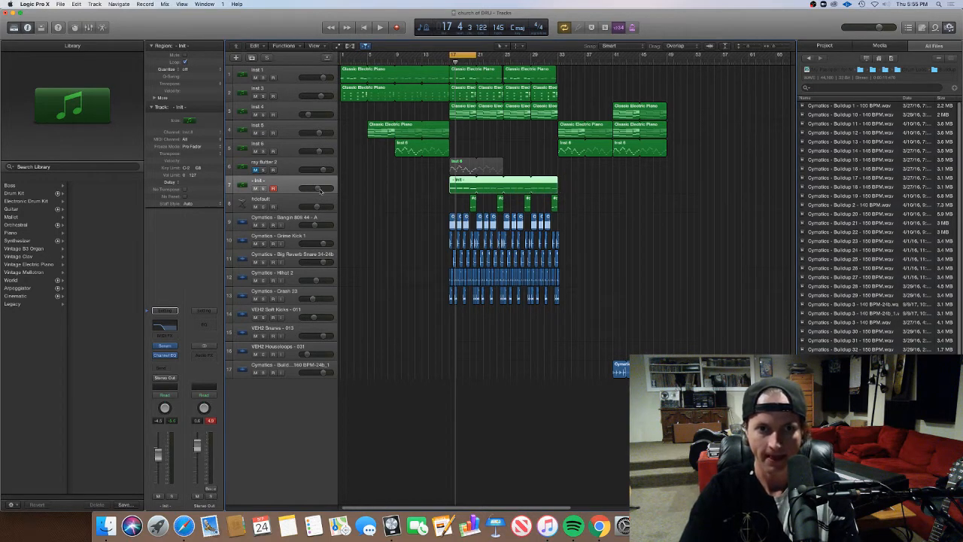
pyautogui.moveTo(320, 190); pyautogui.dragTo(323, 189)
# Set the bass track's Channel EQ to a high cut of about 850 Hz and a 48 dB/Oct low cut at 100 Hz
pyautogui.click(173, 325)
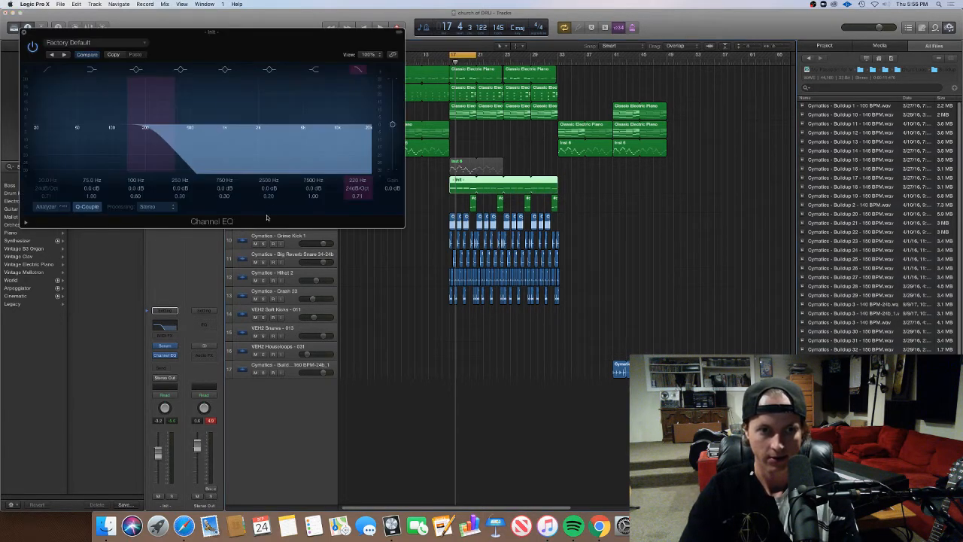
pyautogui.moveTo(151, 129); pyautogui.dragTo(198, 129)
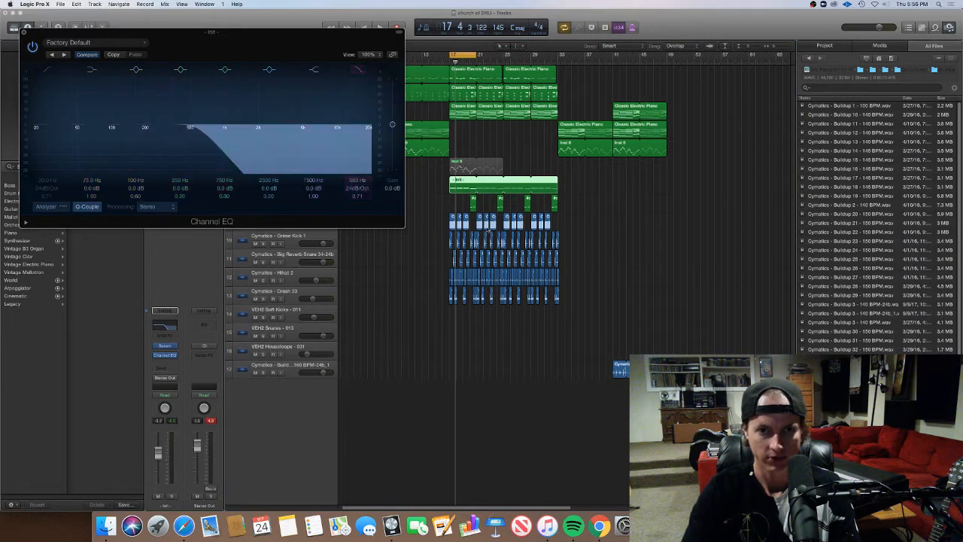
pyautogui.click(47, 151)
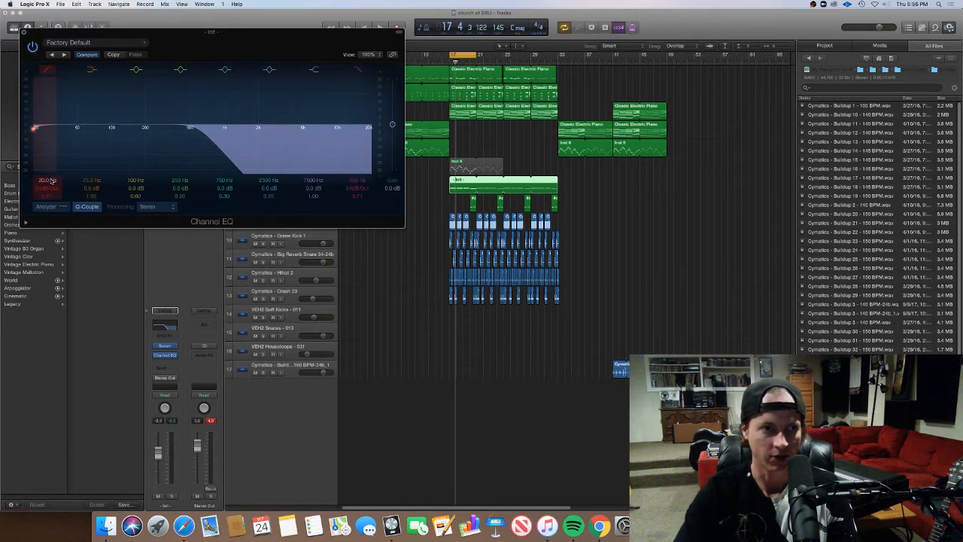
pyautogui.moveTo(48, 180); pyautogui.dragTo(48, 155)
pyautogui.click(49, 188)
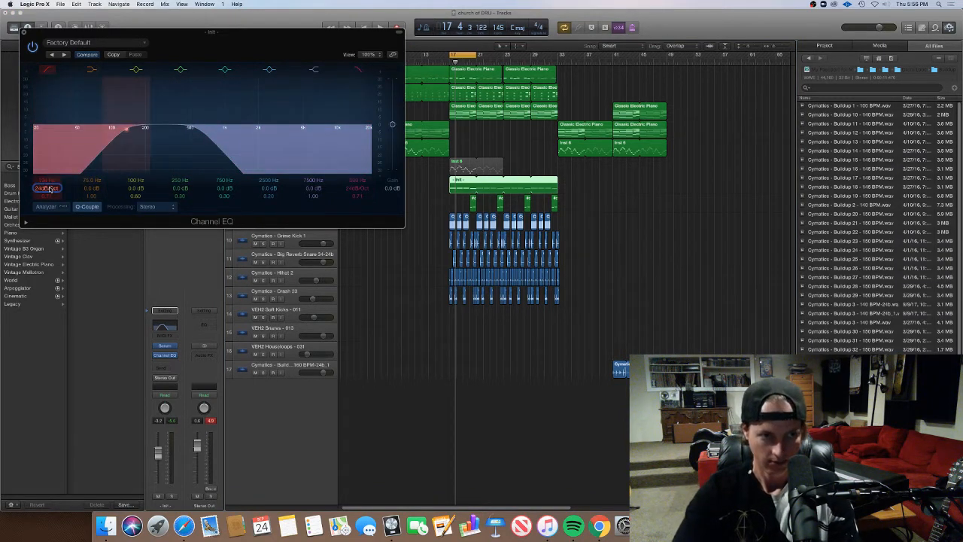
pyautogui.moveTo(48, 188); pyautogui.dragTo(48, 179)
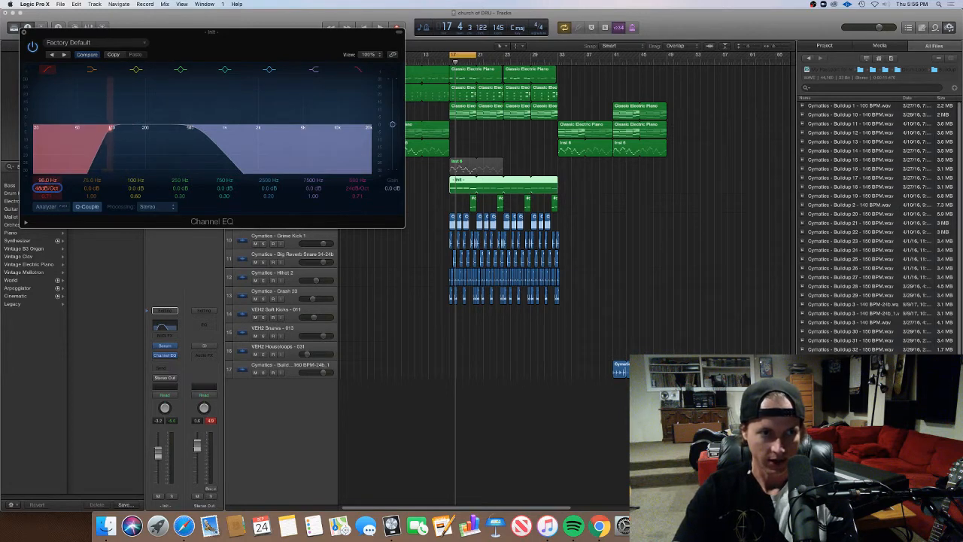
pyautogui.moveTo(324, 113); pyautogui.dragTo(218, 128)
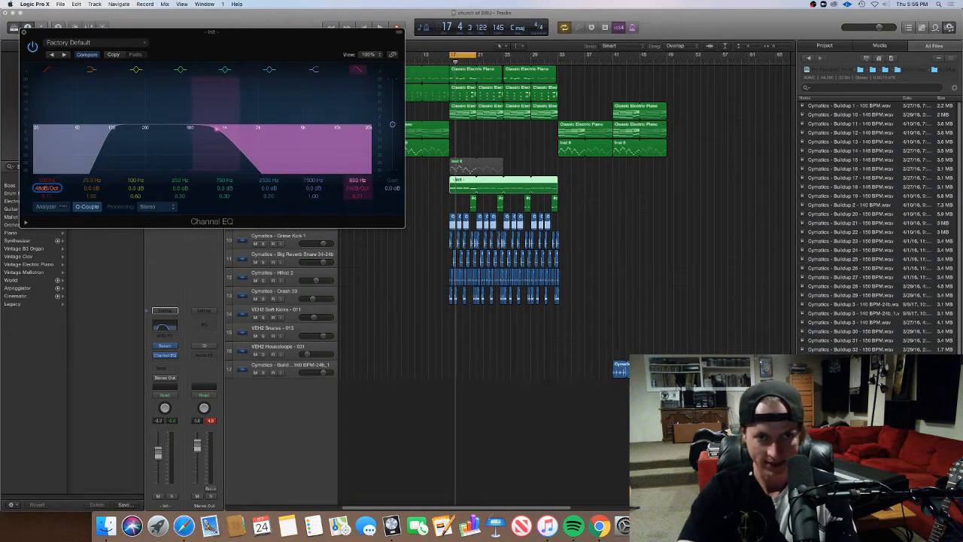
pyautogui.click(24, 33)
# Extend the cycle range to span bar 1 to about bar 37 and start playback
pyautogui.moveTo(452, 56); pyautogui.dragTo(339, 55)
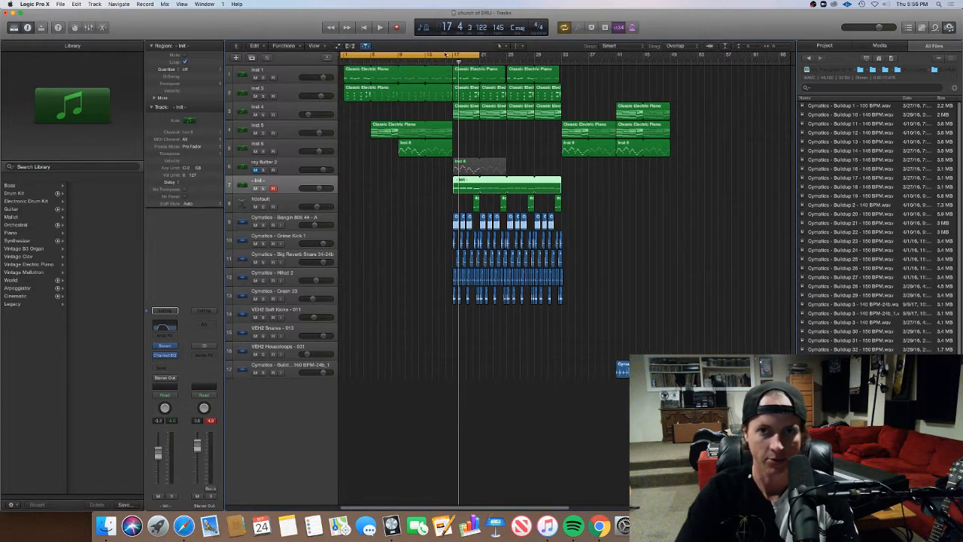
pyautogui.moveTo(475, 57); pyautogui.dragTo(592, 56)
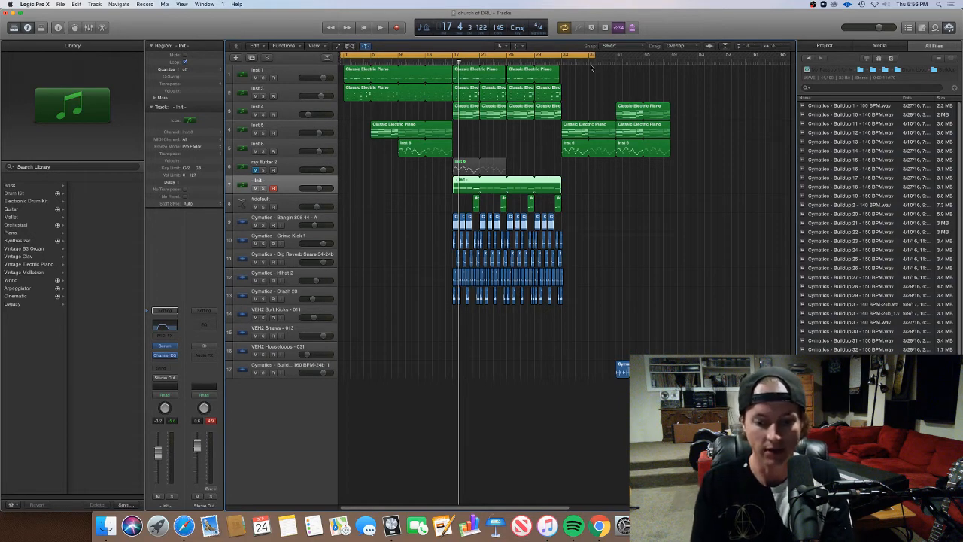
pyautogui.press('space')
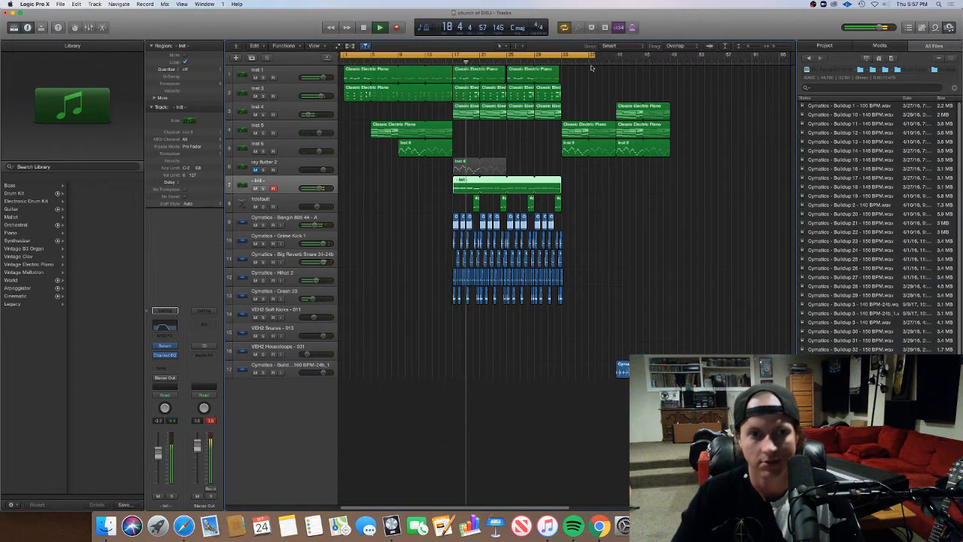
# Show track automation and choose the Channel EQ's High Cut Frequency as the bass track's automation parameter
pyautogui.press('a')
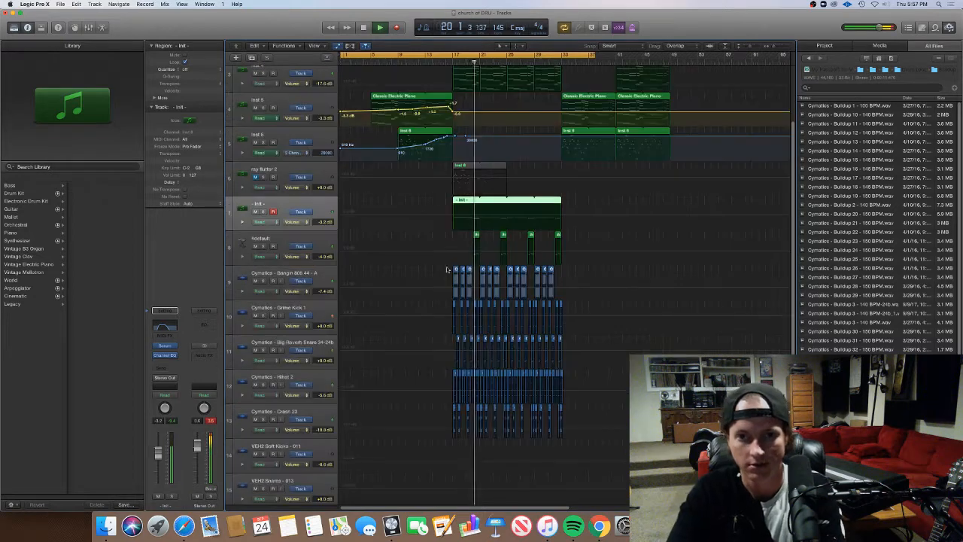
pyautogui.click(297, 222)
pyautogui.moveTo(328, 204)
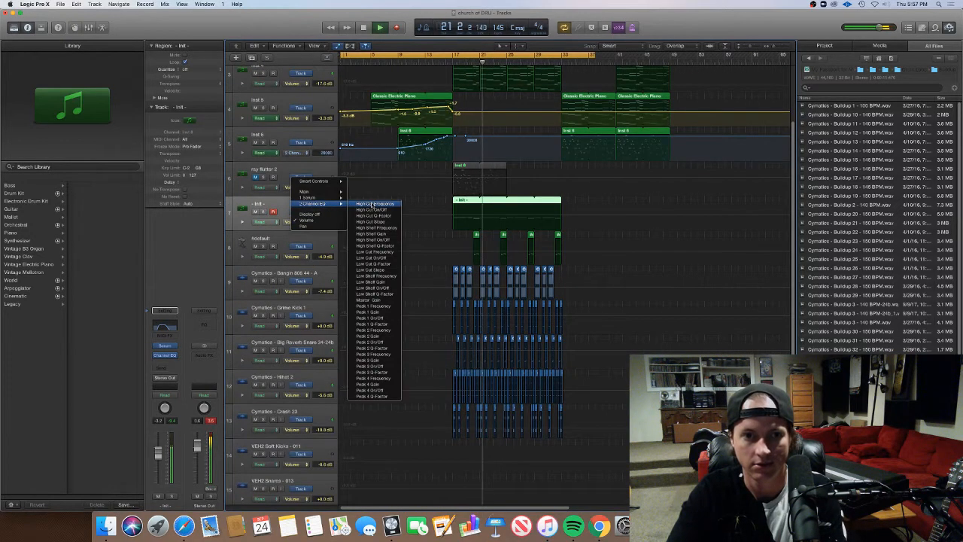
pyautogui.click(371, 204)
# Draw a rising and falling high-cut frequency automation curve across the - Init - region from about bar 22 to bar 33
pyautogui.click(487, 218)
pyautogui.click(487, 217)
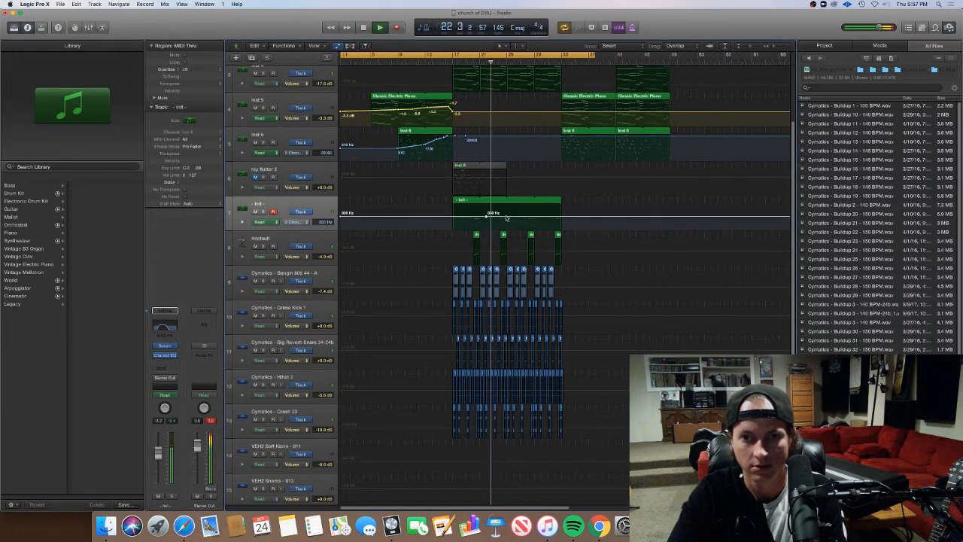
pyautogui.moveTo(507, 217); pyautogui.dragTo(557, 218)
pyautogui.click(519, 209)
pyautogui.click(536, 215)
pyautogui.click(553, 214)
# Turn off cycle mode, fine-tune the high-cut automation point near bar 25 and stop playback
pyautogui.click(554, 57)
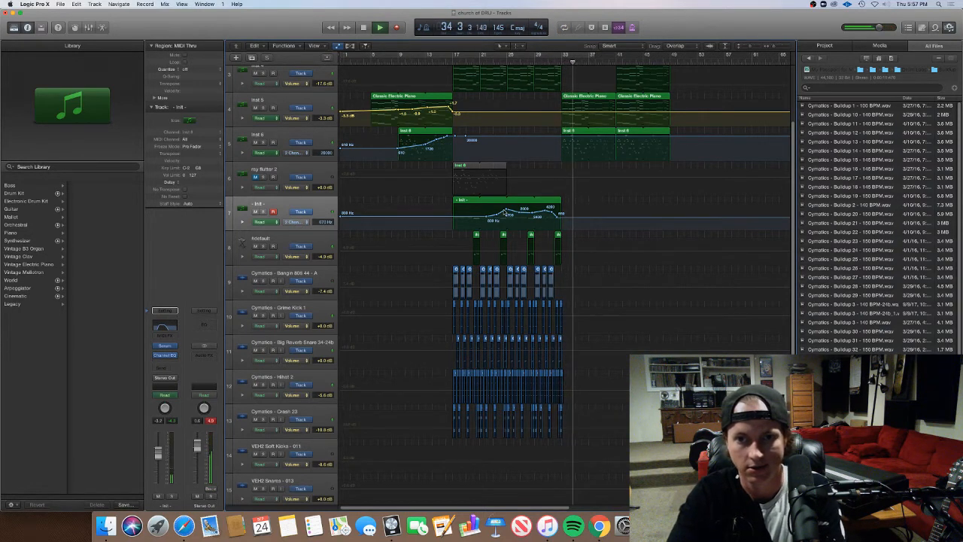
pyautogui.moveTo(507, 208); pyautogui.dragTo(506, 211)
pyautogui.press('space')
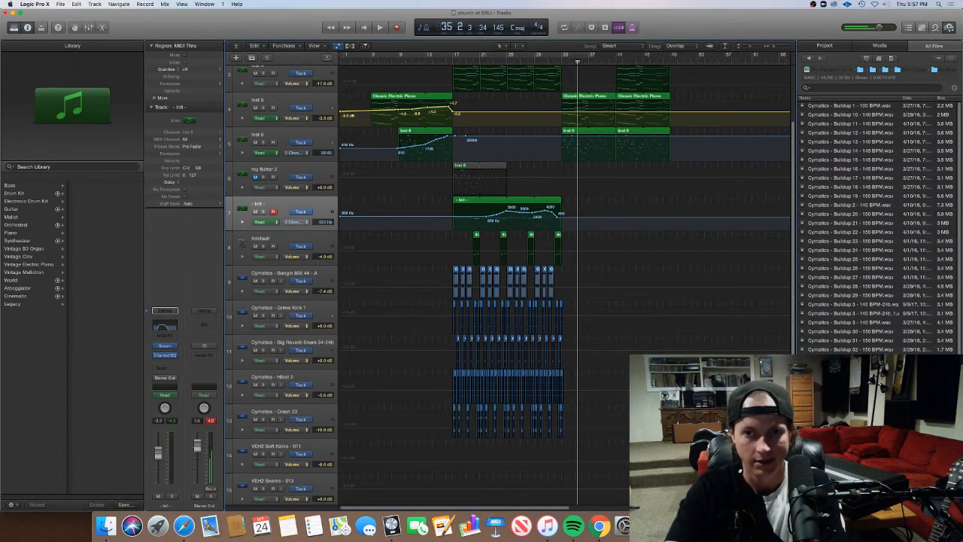